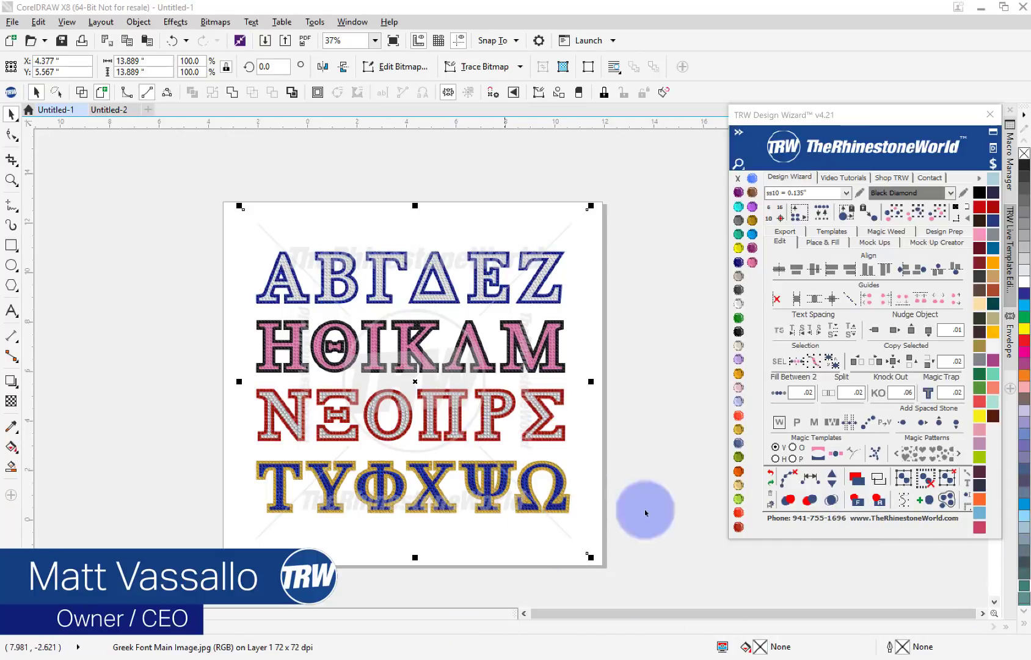
# Deselect the Greek letter sample sheet and zoom in and out to inspect its rhinestone letters.
pyautogui.press('Escape')
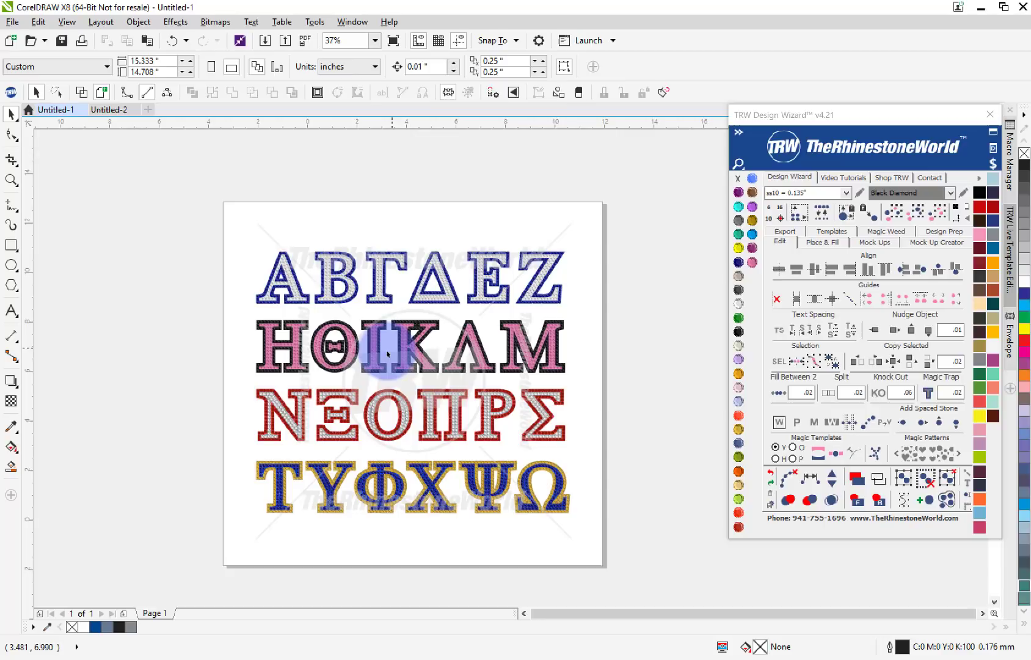
pyautogui.scroll(2, 376, 353)
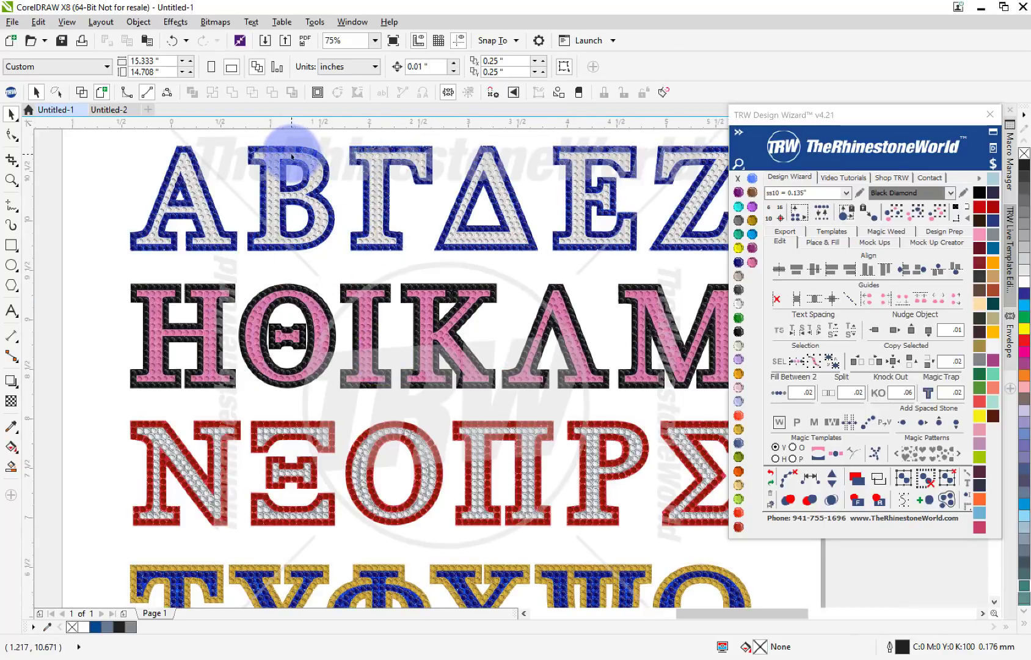
pyautogui.scroll(4, 292, 156)
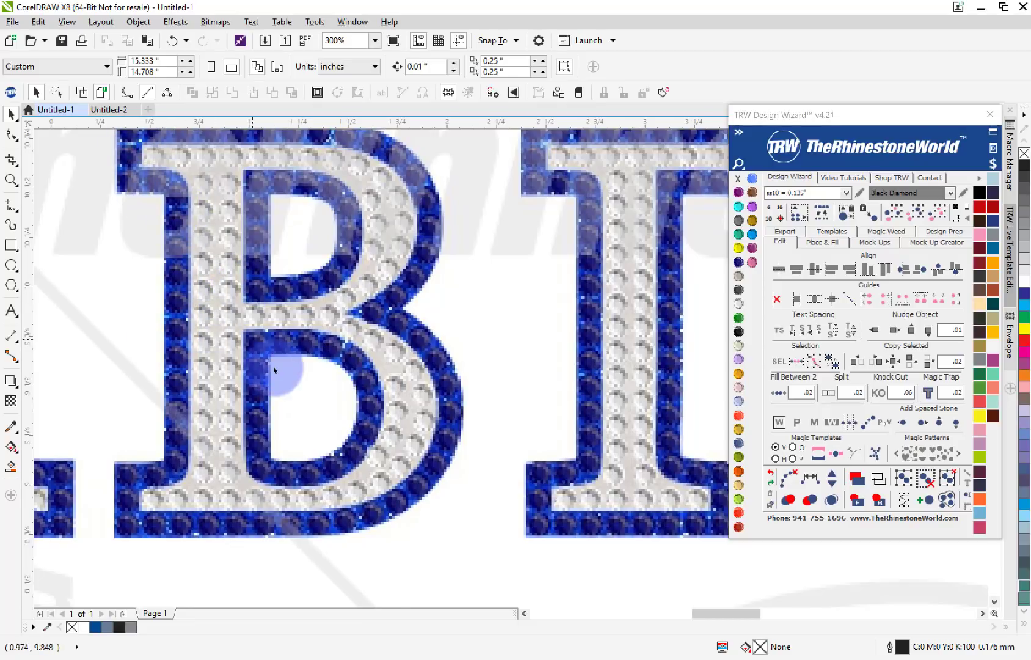
pyautogui.scroll(-1, 272, 367)
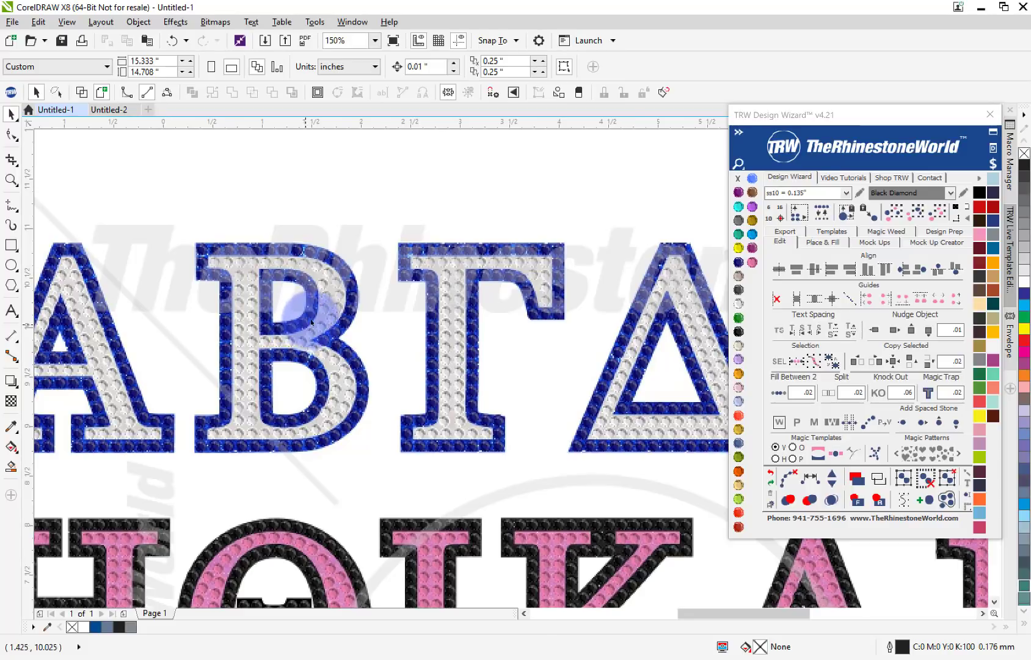
pyautogui.scroll(-2, 311, 322)
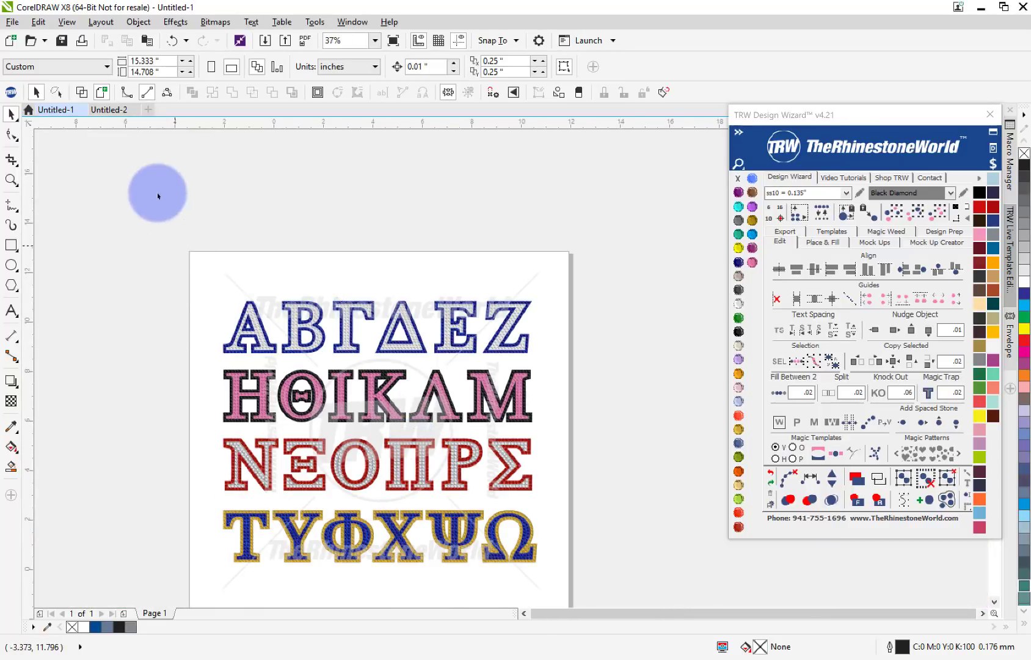
# In Untitled-2, add Arial text 'kd', enlarge it to about 340 pt and move it up.
pyautogui.click(112, 108)
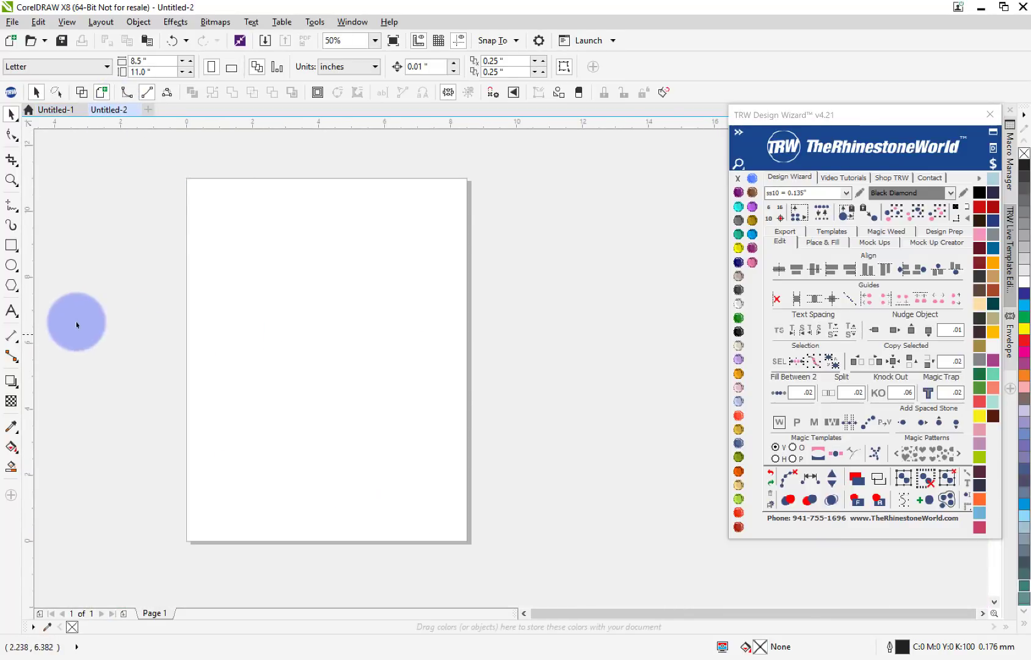
pyautogui.click(11, 311)
pyautogui.click(292, 365)
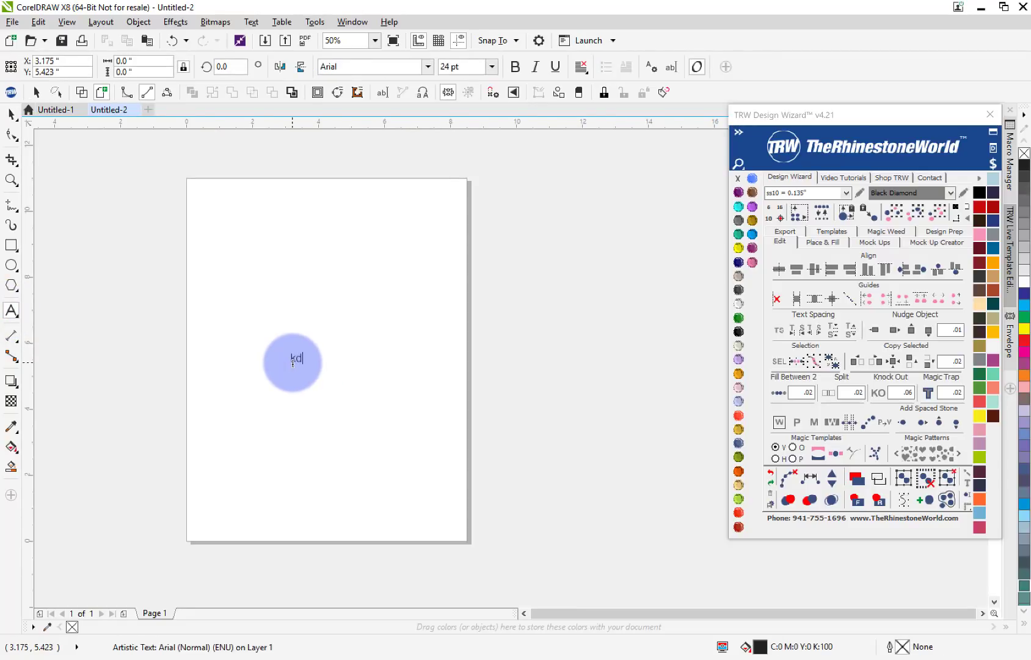
pyautogui.click(11, 114)
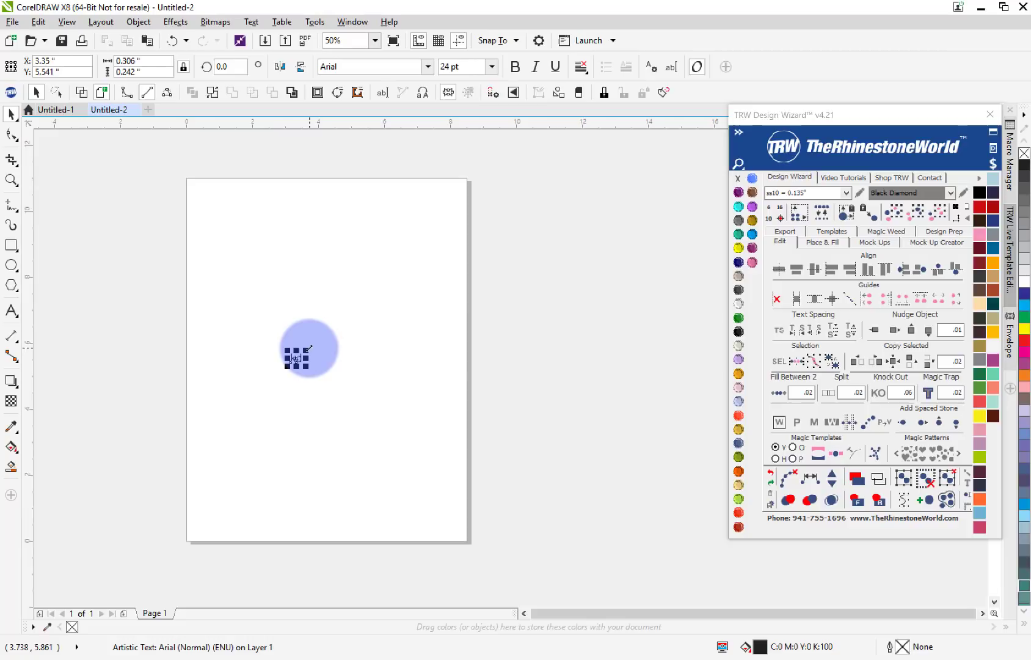
pyautogui.moveTo(308, 348); pyautogui.dragTo(406, 336)
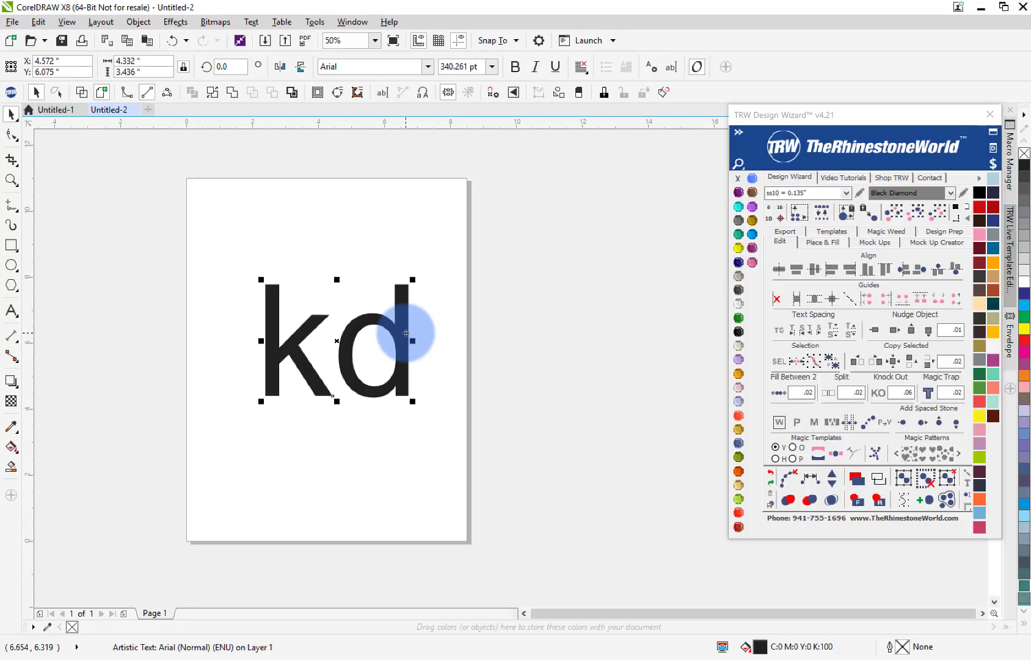
pyautogui.moveTo(409, 331); pyautogui.dragTo(405, 306)
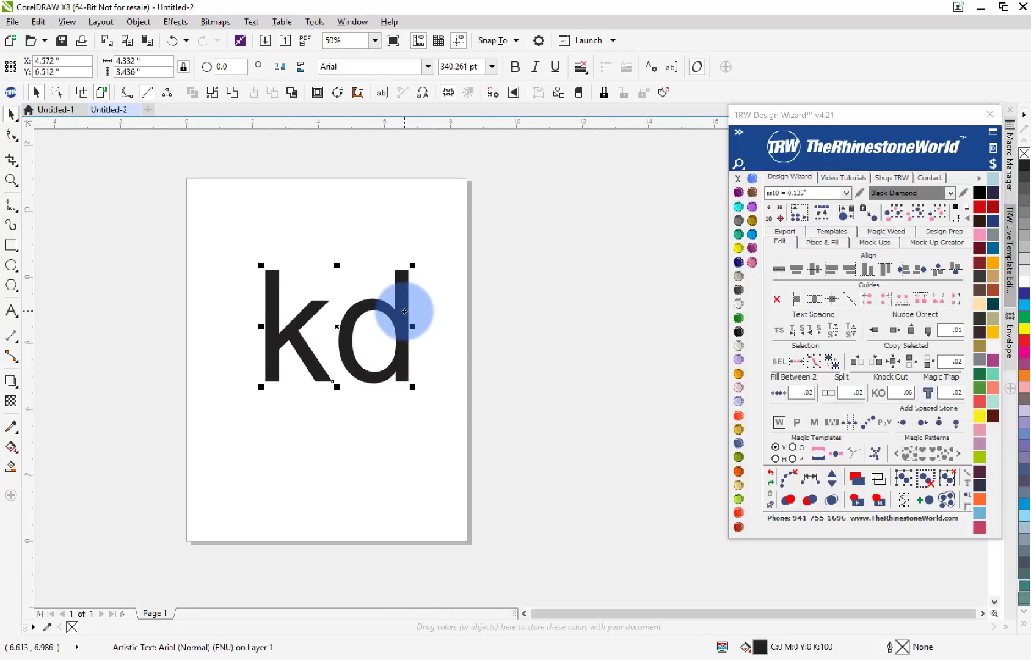
# Apply the TRW Greek Super Stones font to 'kd', reposition it, and make it two-colour stone lettering.
pyautogui.click(739, 132)
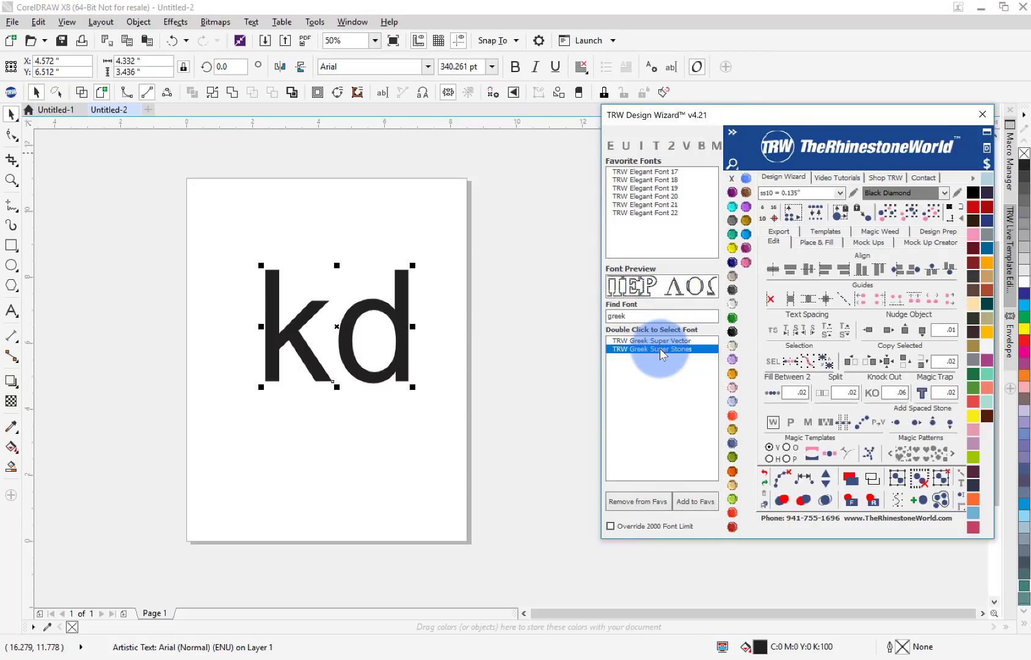
pyautogui.doubleClick(660, 349)
pyautogui.moveTo(498, 318); pyautogui.dragTo(435, 357)
pyautogui.click(327, 384)
pyautogui.click(370, 330)
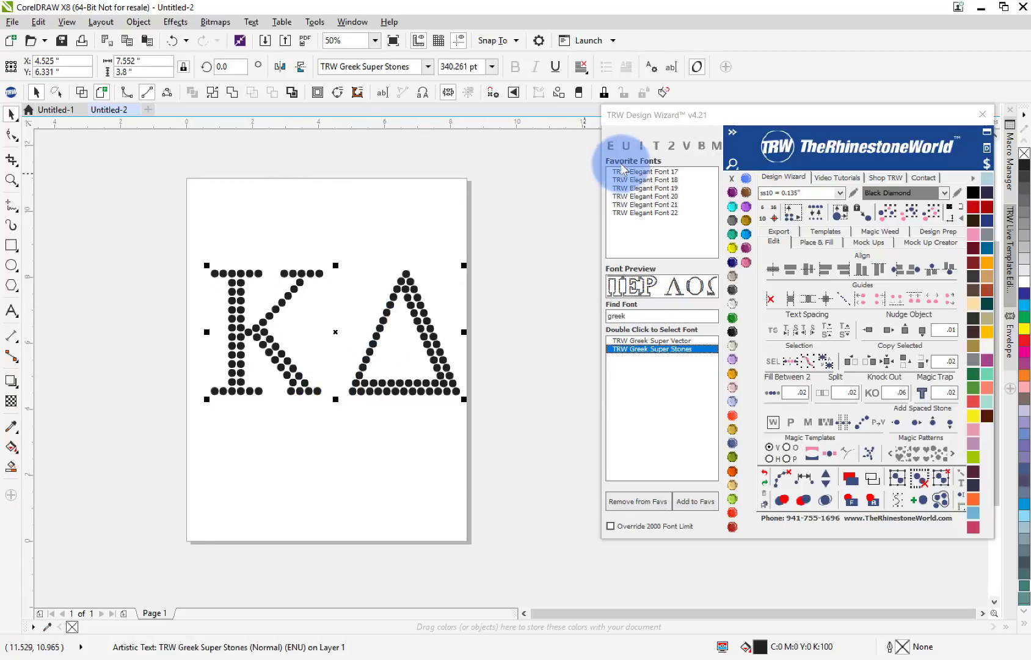
pyautogui.click(671, 146)
pyautogui.click(506, 281)
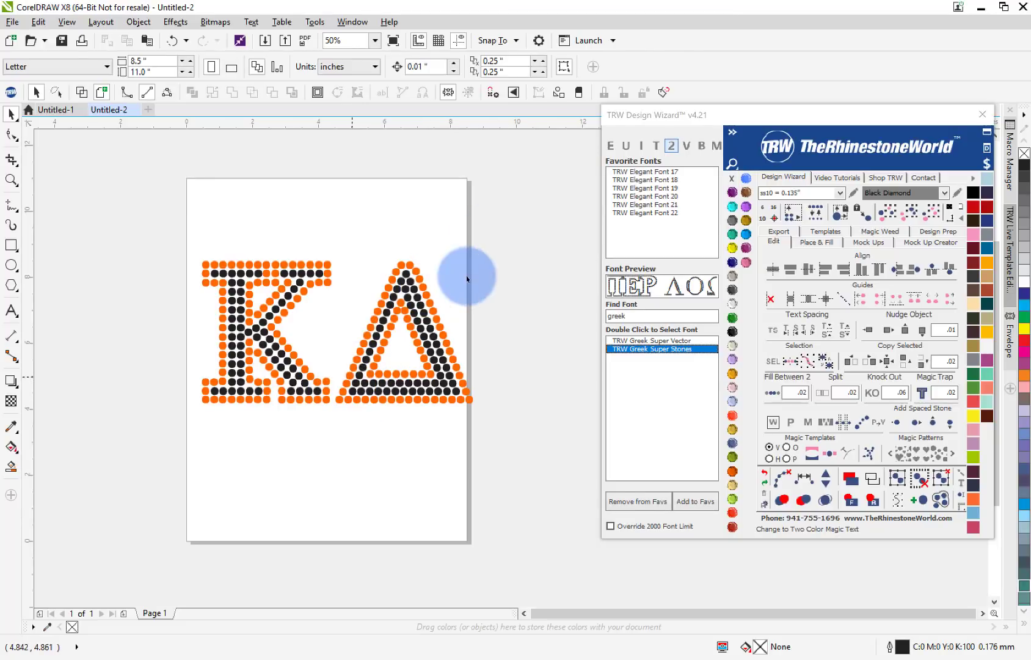
# Select both KΔ stone layers, set the font size to 195 pt, and move them toward the page centre.
pyautogui.moveTo(481, 219); pyautogui.dragTo(158, 488)
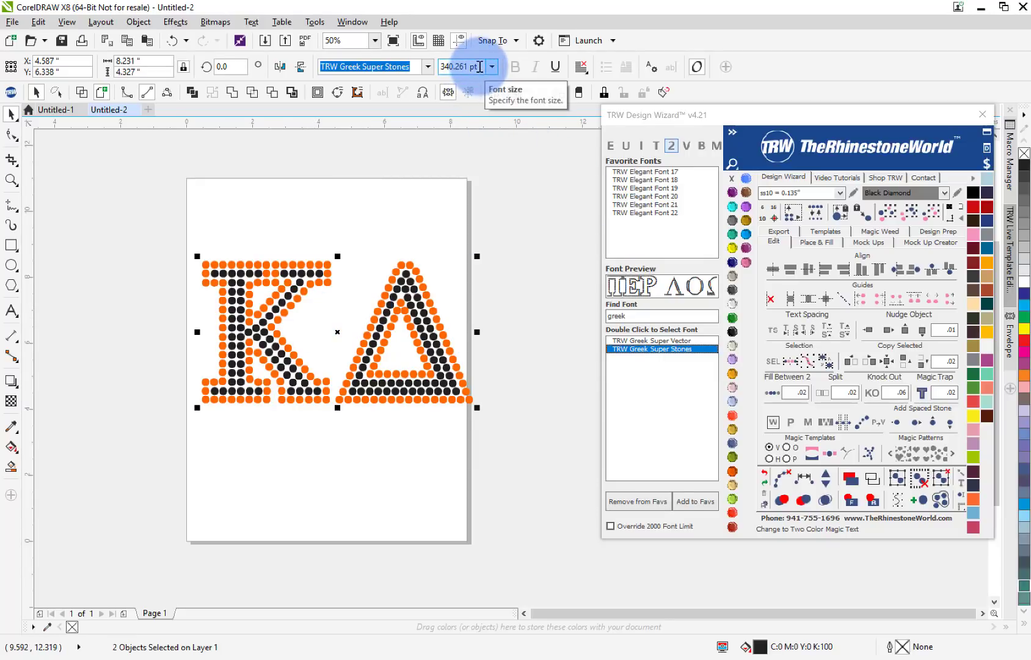
pyautogui.moveTo(477, 67); pyautogui.dragTo(442, 66)
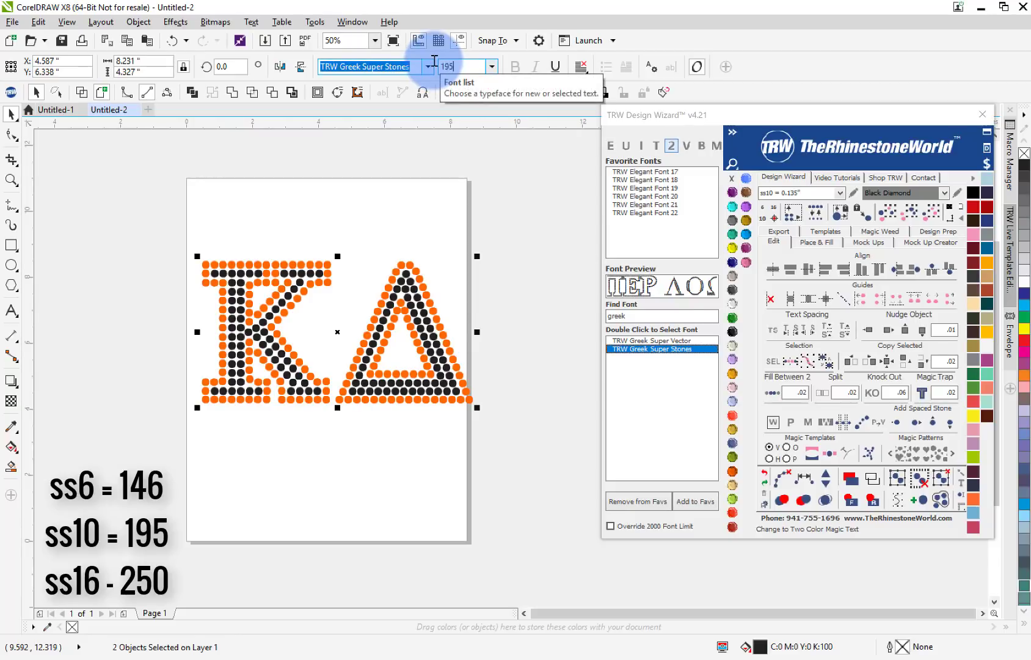
pyautogui.press('Return')
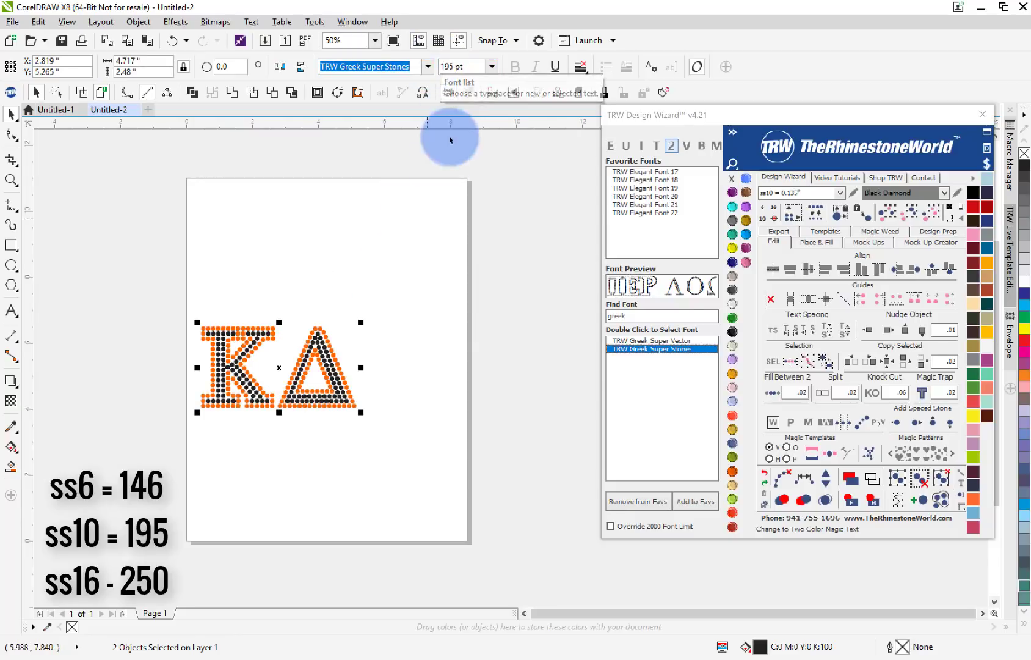
pyautogui.moveTo(345, 369); pyautogui.dragTo(411, 328)
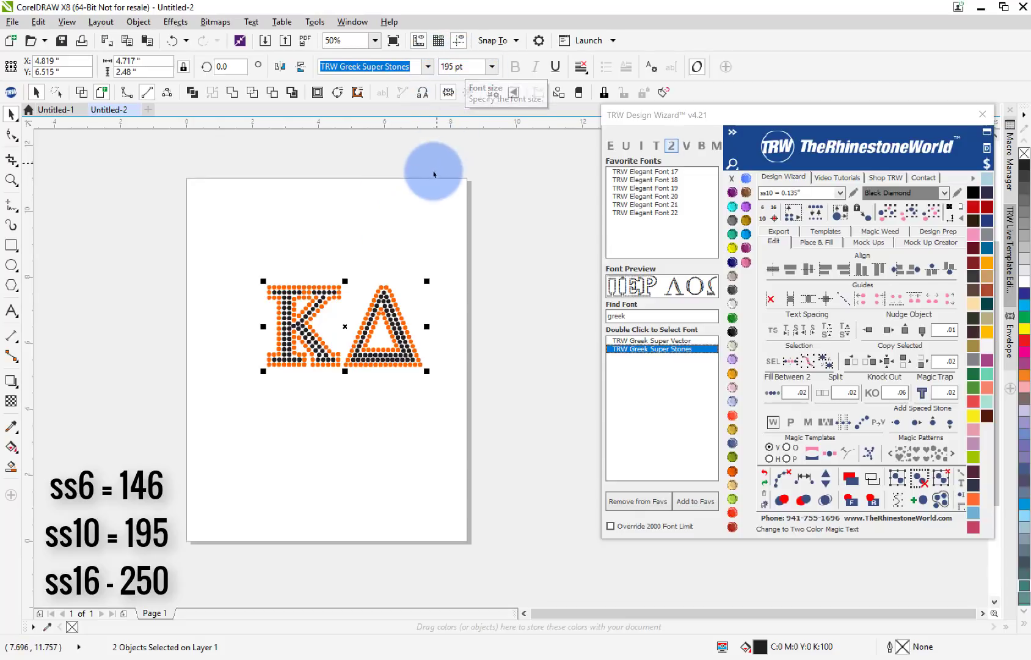
# Undo the move and the 195 pt size reduction, then reselect the KΔ design.
pyautogui.click(421, 214)
pyautogui.hotkey('ctrl', 'z')
pyautogui.hotkey('ctrl', 'z')
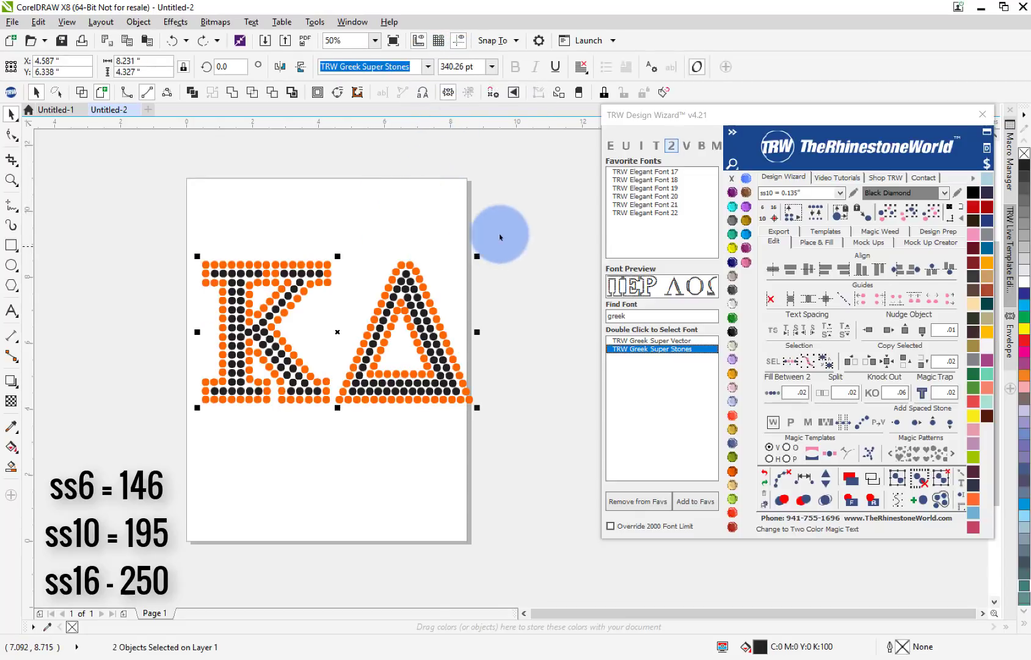
pyautogui.click(502, 230)
pyautogui.click(253, 411)
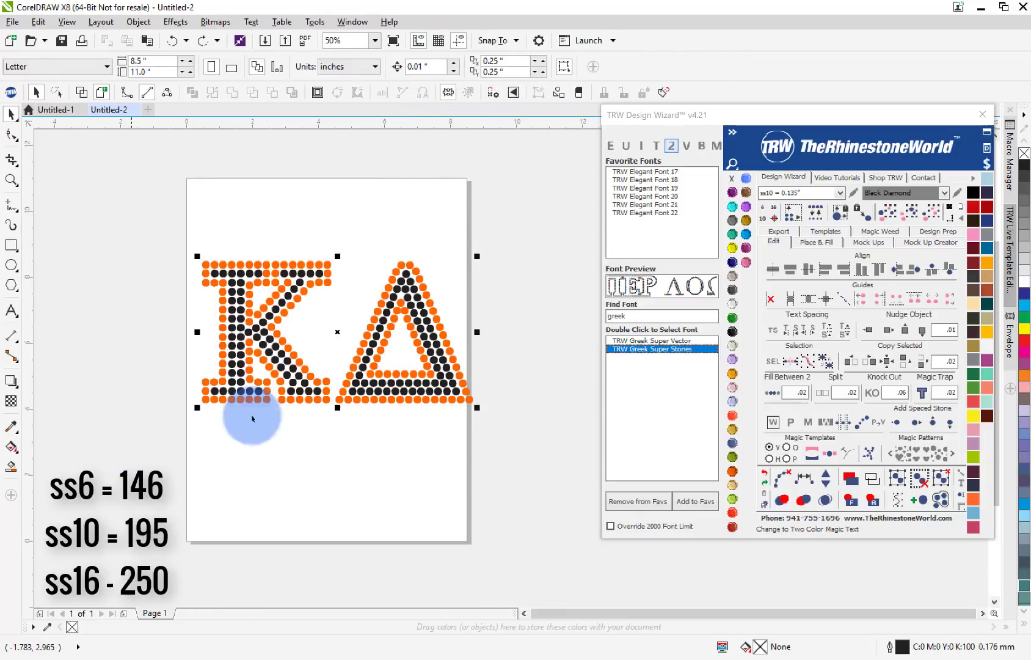
# Resize the design to SS10 (0.135-inch) stones, confirming the stone replacement.
pyautogui.click(763, 218)
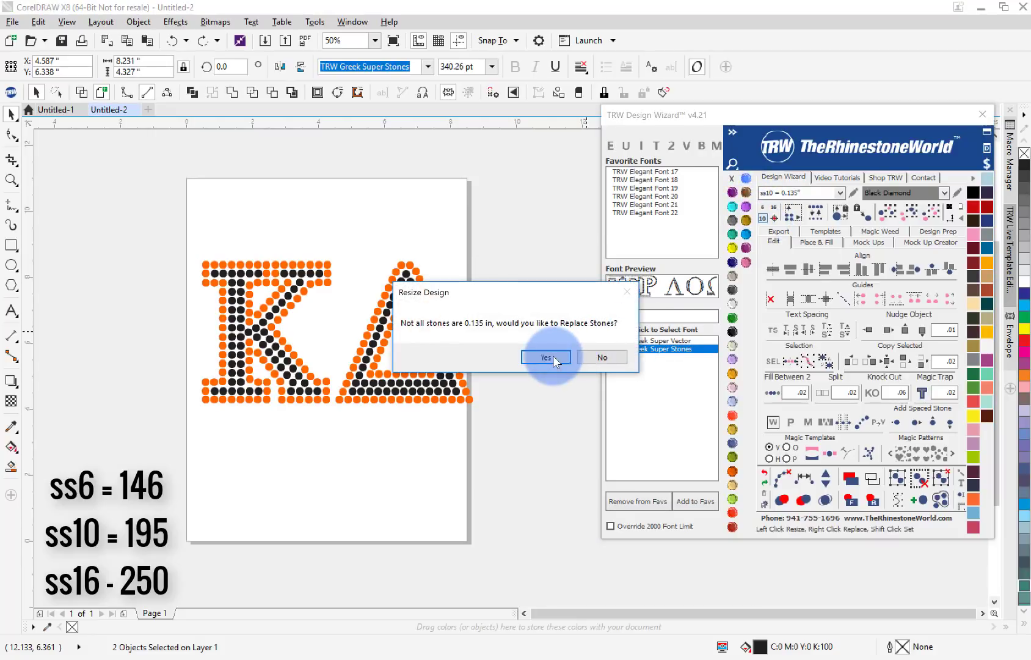
pyautogui.click(546, 358)
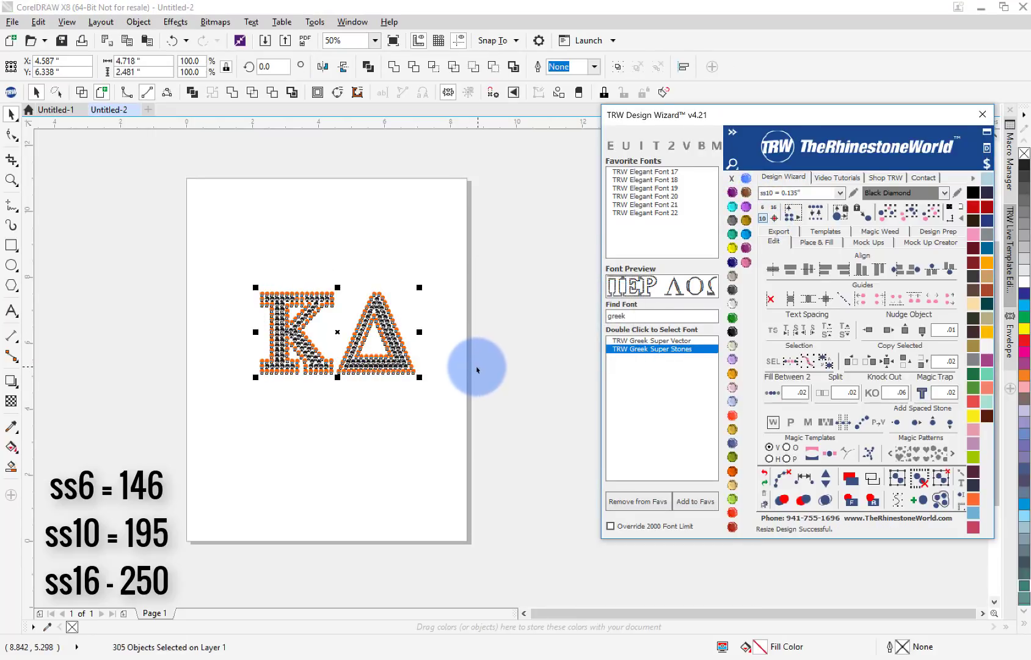
pyautogui.click(458, 359)
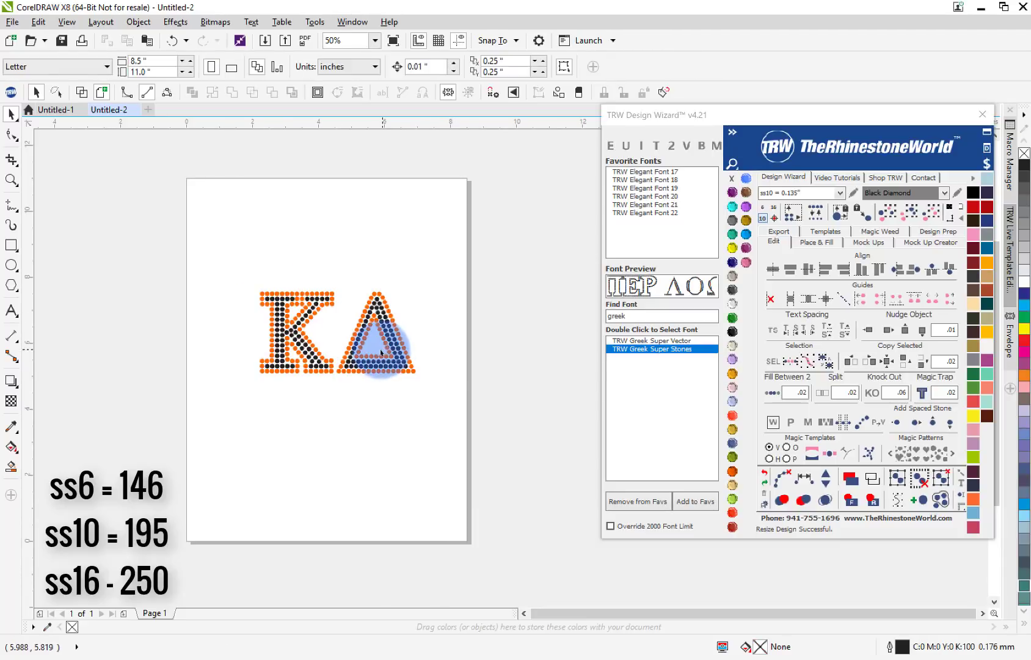
pyautogui.scroll(2, 381, 353)
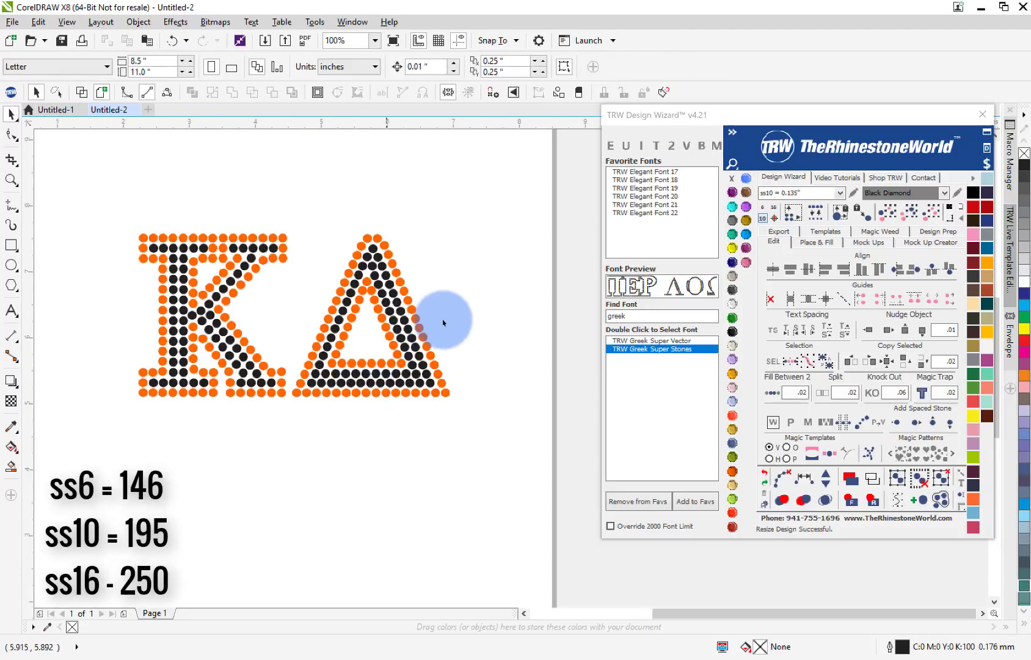
# Add a new 'kd' text and apply the TRW Greek Super Vector font.
pyautogui.click(11, 311)
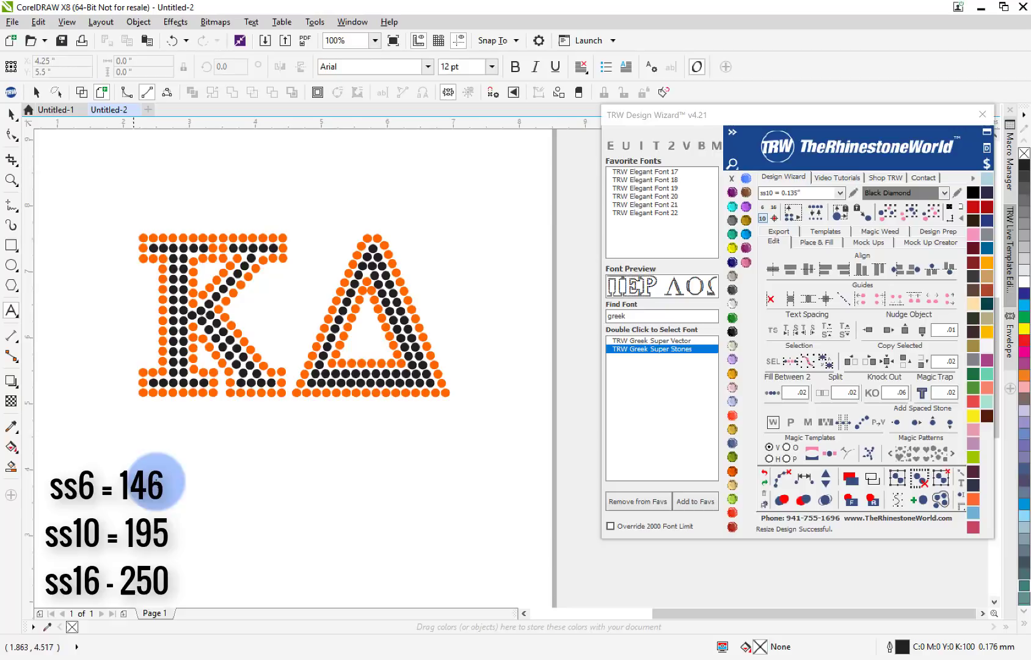
pyautogui.click(194, 510)
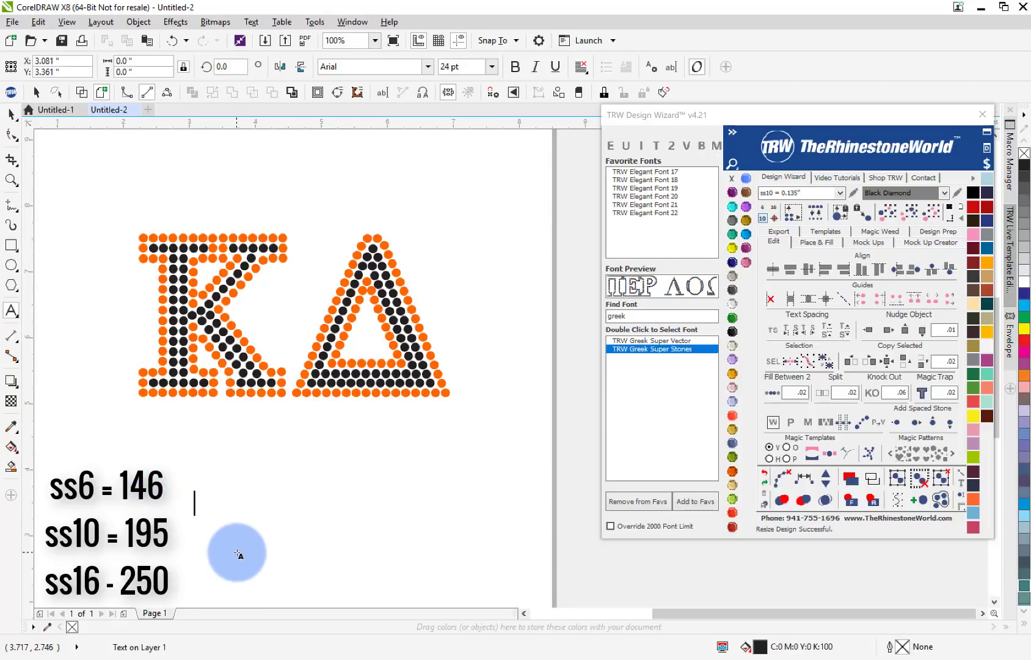
pyautogui.write('kd')
pyautogui.click(11, 114)
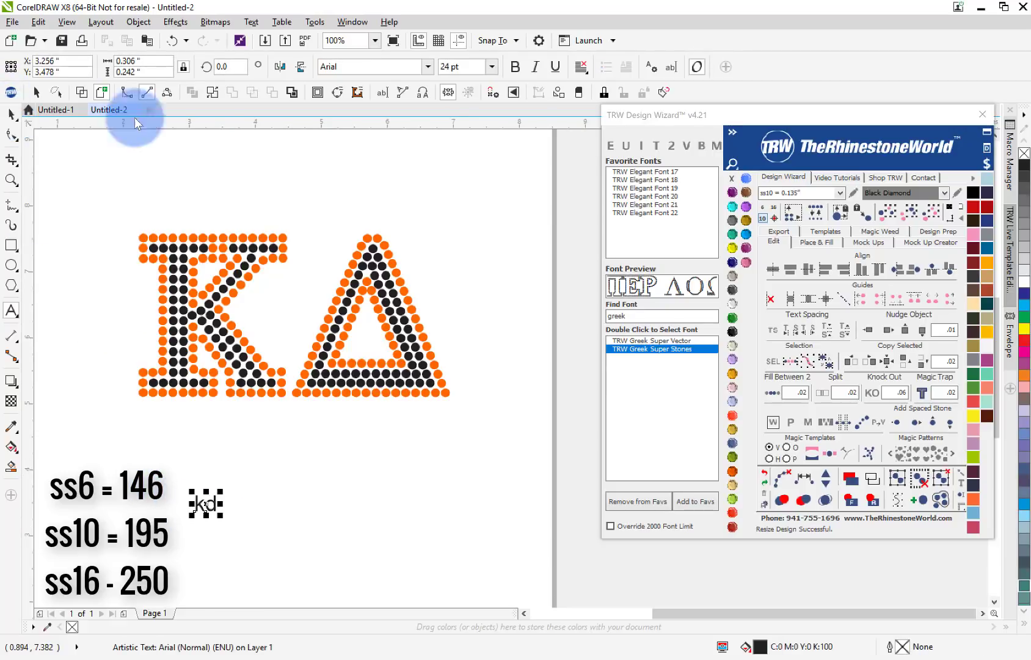
pyautogui.doubleClick(650, 347)
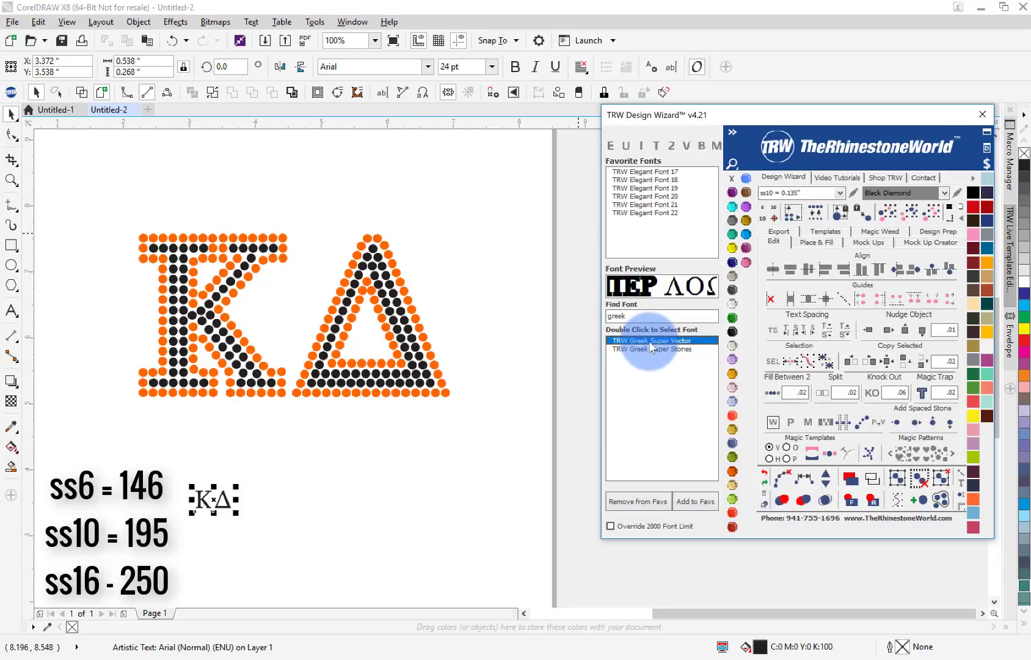
pyautogui.doubleClick(648, 341)
# Set the vector text to 195 pt and place it directly below the rhinestone letters.
pyautogui.click(474, 66)
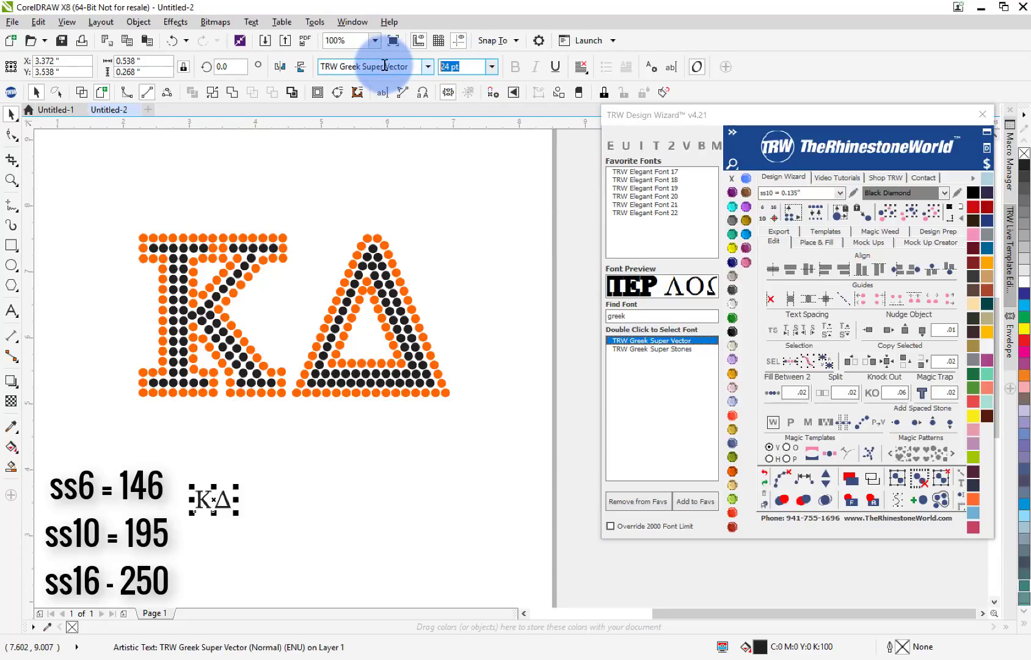
pyautogui.write('195')
pyautogui.press('Return')
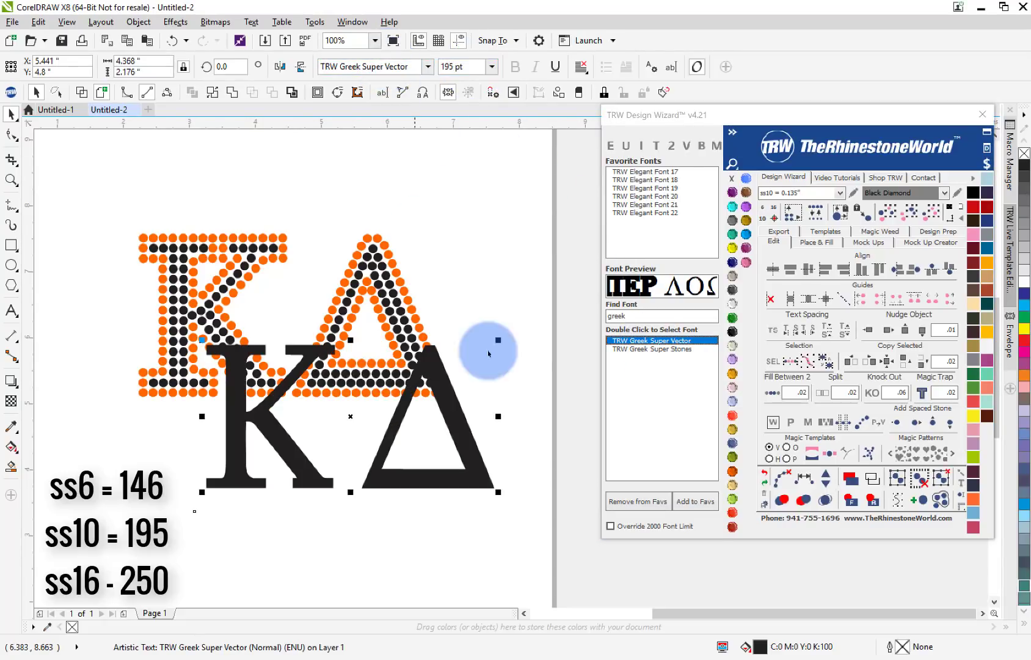
pyautogui.moveTo(423, 453); pyautogui.dragTo(410, 512)
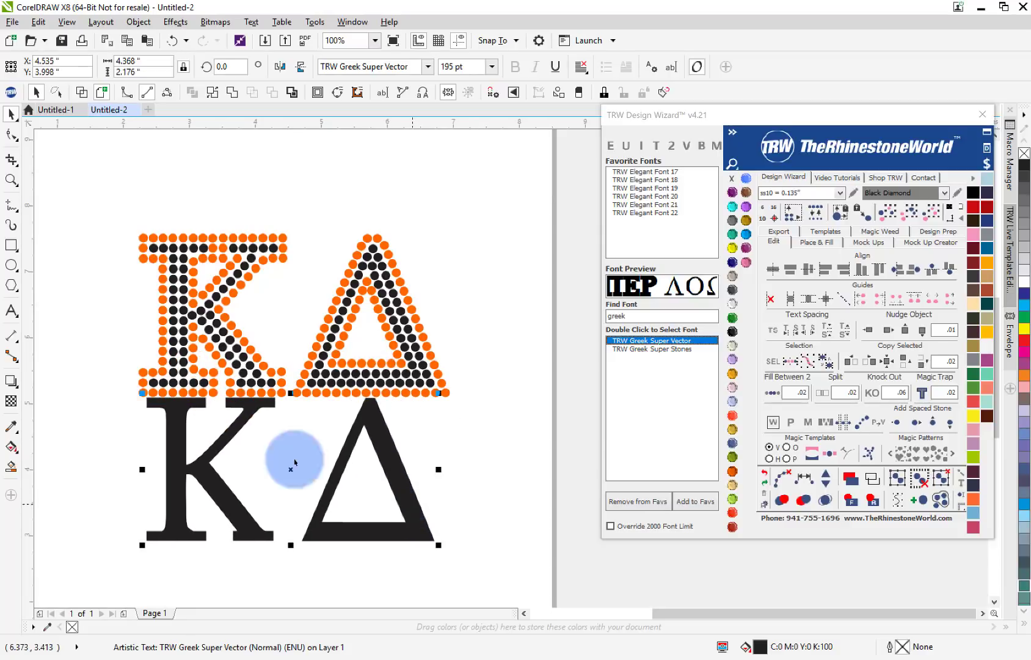
# Make the vector KΔ two-colour text with black letters and an orange outline.
pyautogui.click(673, 147)
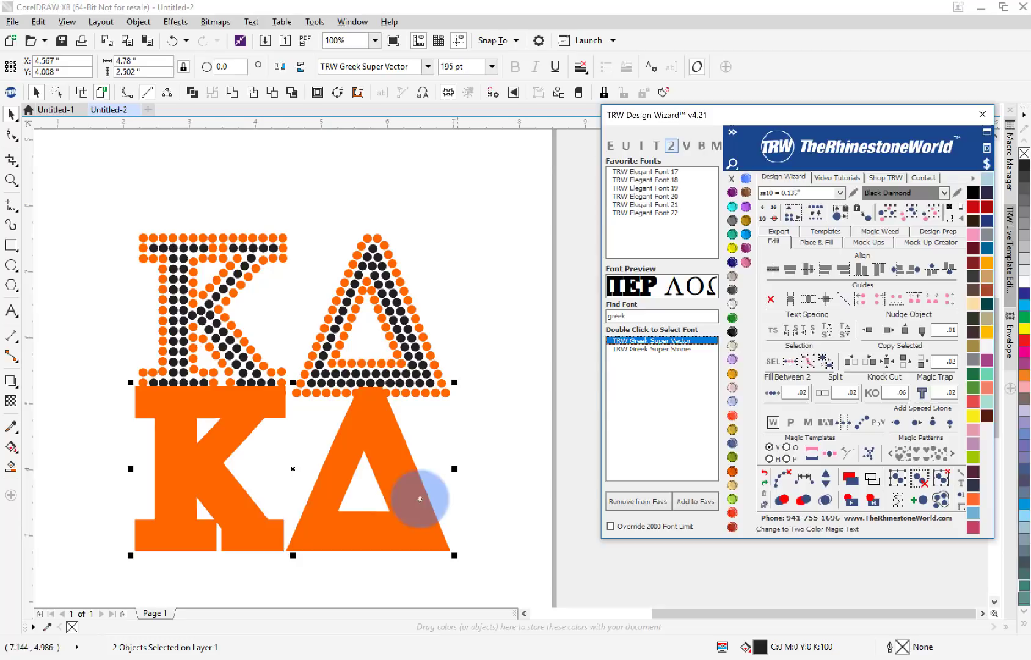
pyautogui.click(479, 488)
pyautogui.click(417, 506)
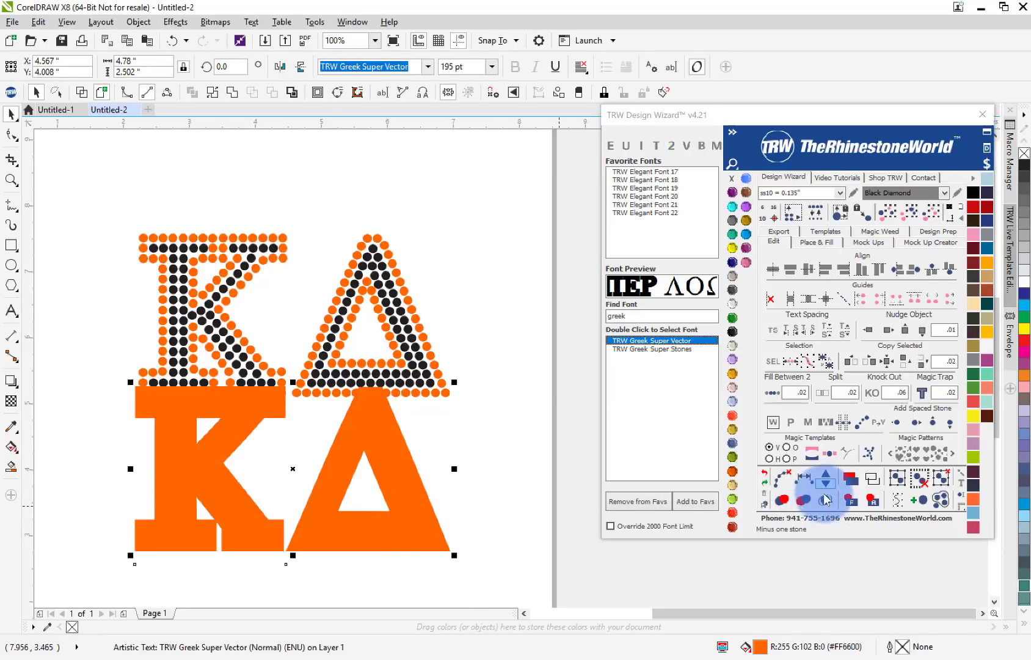
pyautogui.click(872, 500)
# Fill the vector KΔ's inner letters with green from the Magic Glitter palette.
pyautogui.click(456, 500)
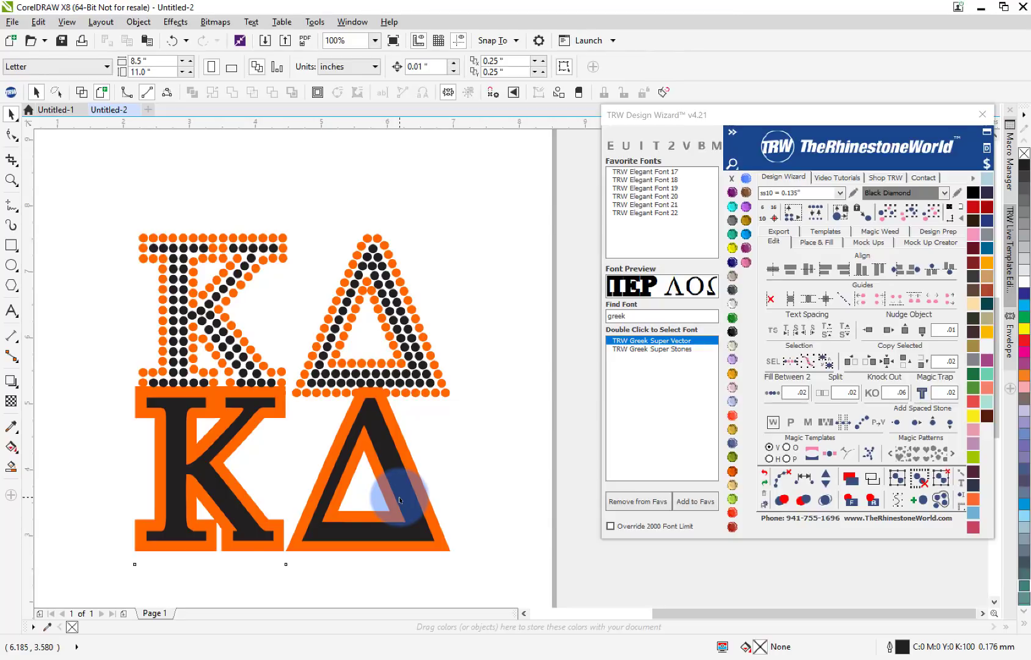
pyautogui.click(400, 499)
pyautogui.click(481, 511)
pyautogui.scroll(1, 409, 522)
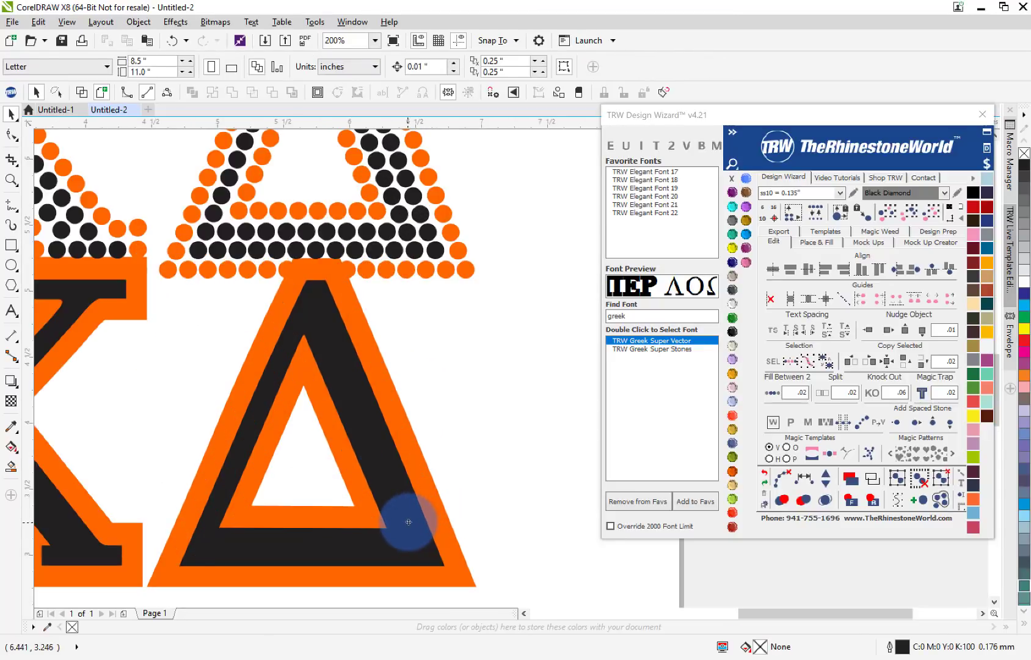
pyautogui.click(409, 522)
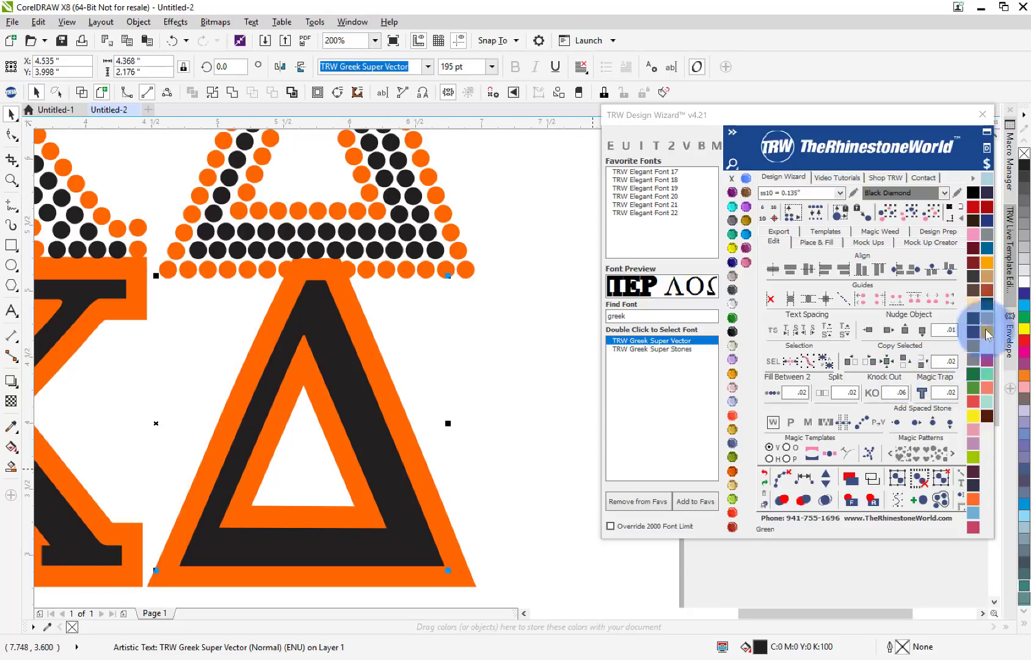
pyautogui.click(976, 180)
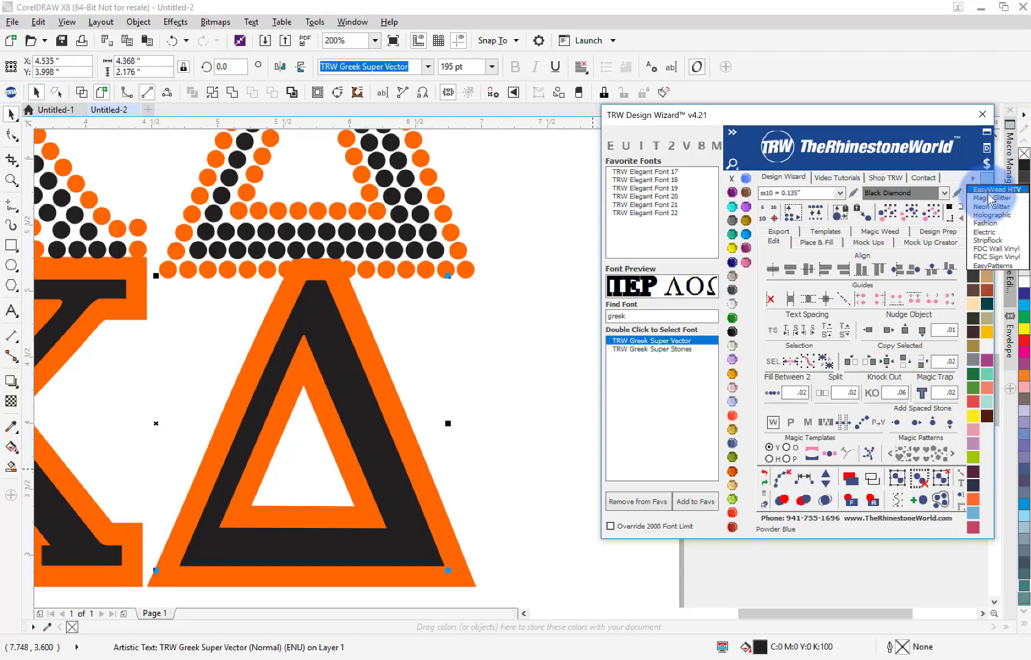
pyautogui.click(990, 197)
pyautogui.click(973, 487)
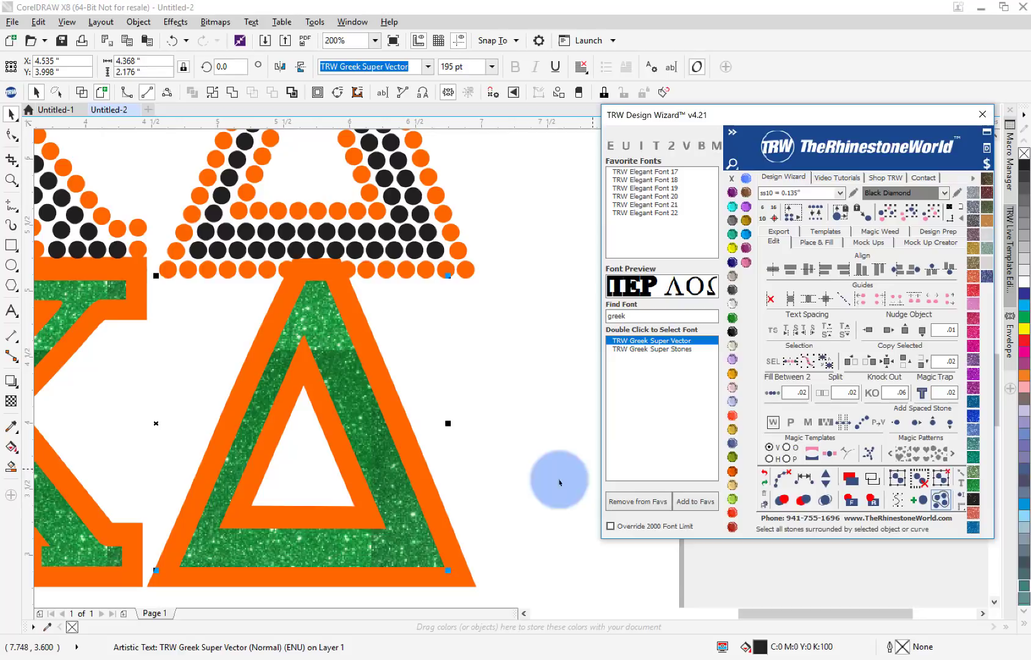
# Make the vector KΔ's outer outline letters light grey.
pyautogui.click(435, 461)
pyautogui.click(426, 476)
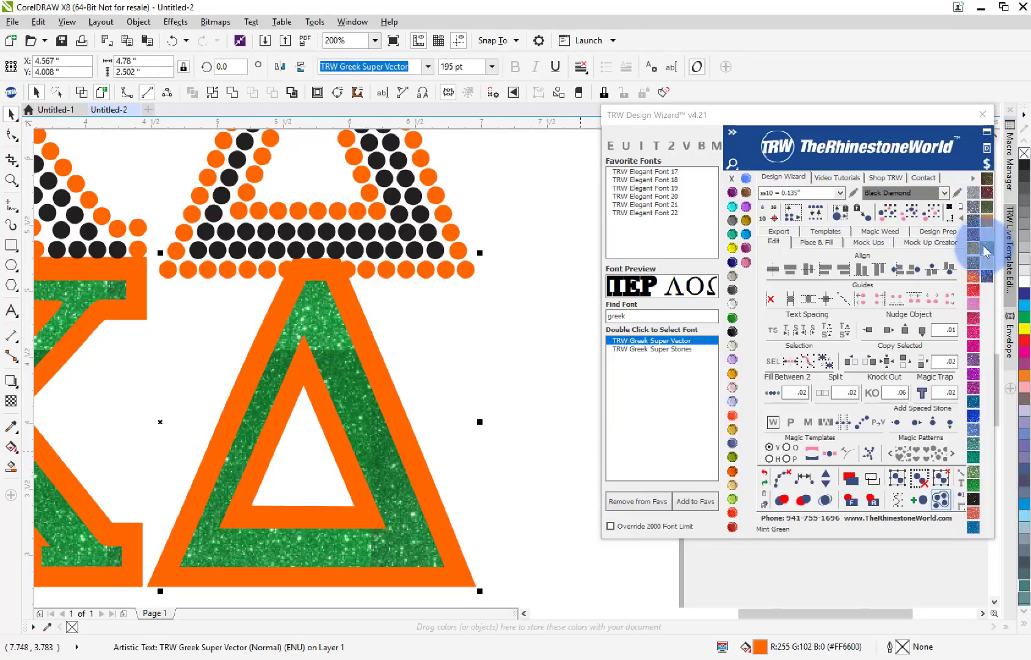
pyautogui.click(985, 250)
pyautogui.click(483, 357)
pyautogui.scroll(-2, 483, 357)
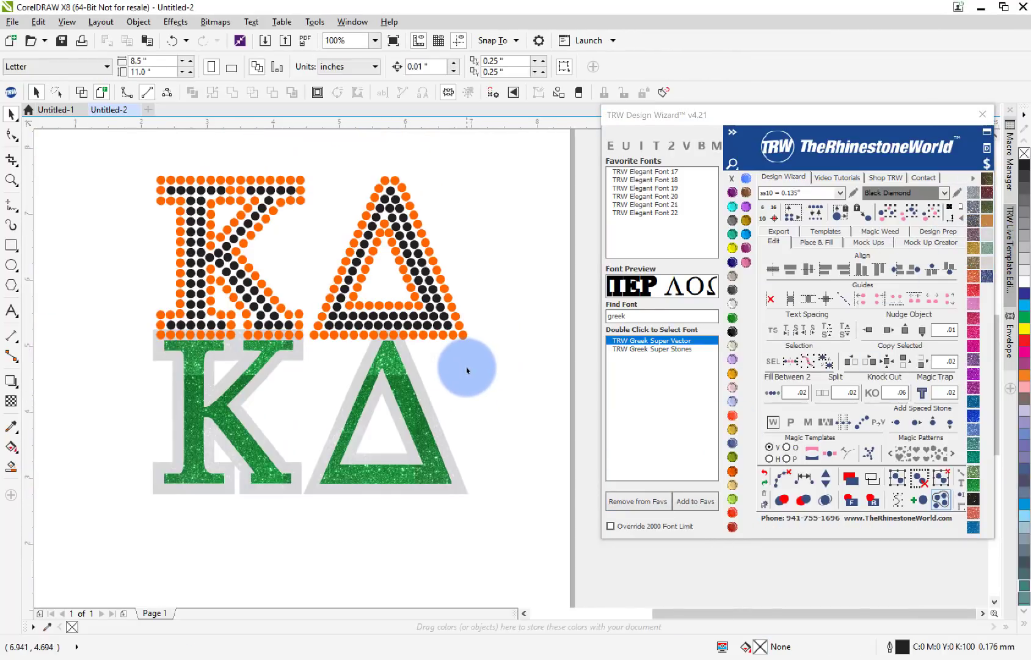
# Recolour the rhinestone KΔ's black inner stones Emerald and select all the orange stones.
pyautogui.click(451, 321)
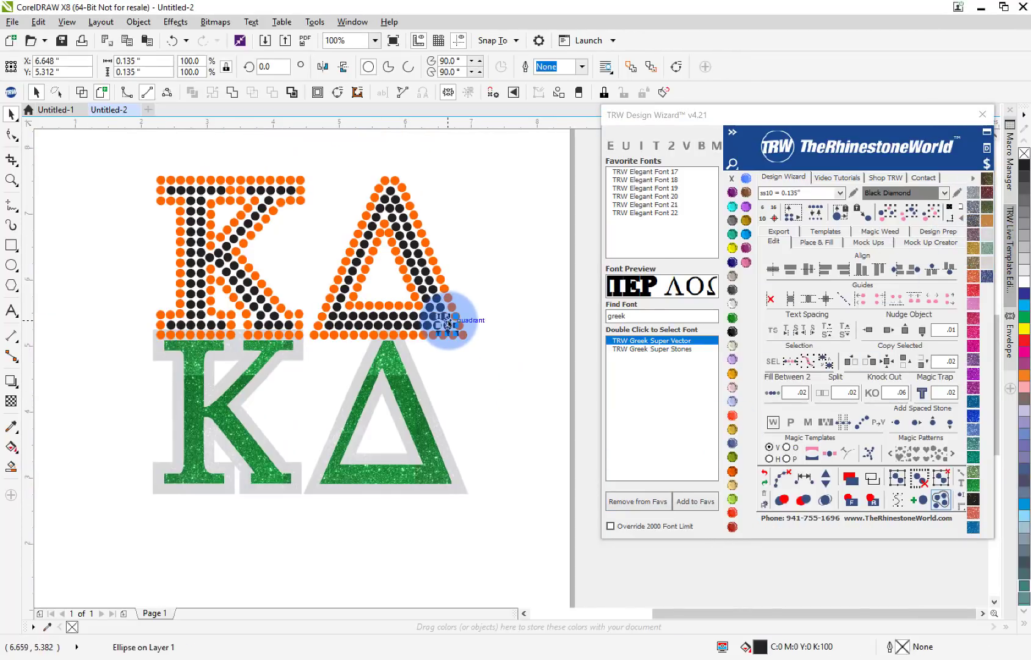
pyautogui.click(918, 217)
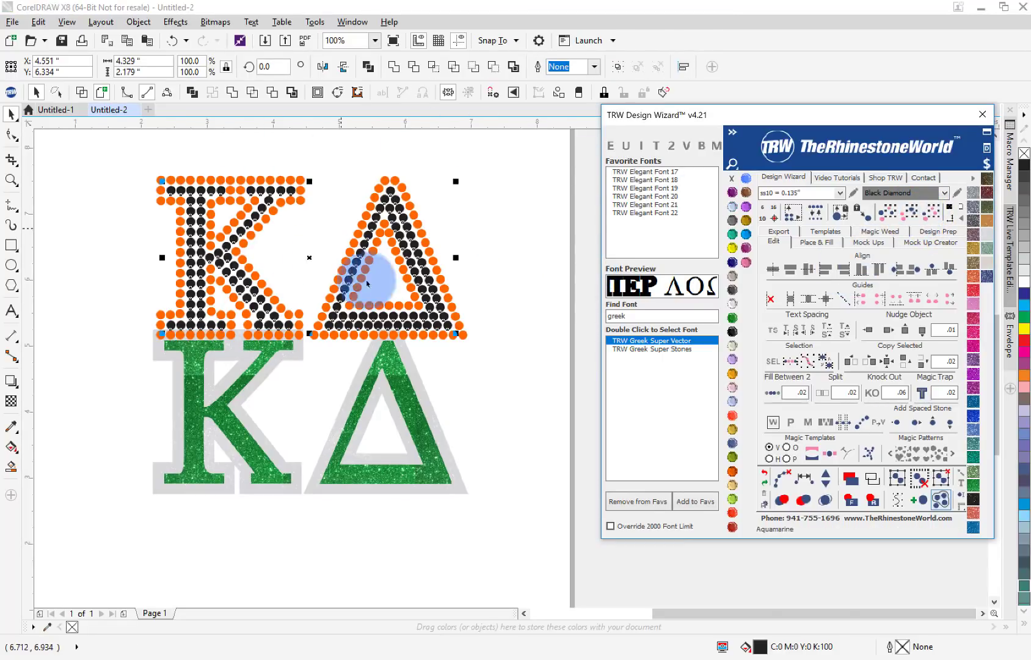
pyautogui.click(733, 319)
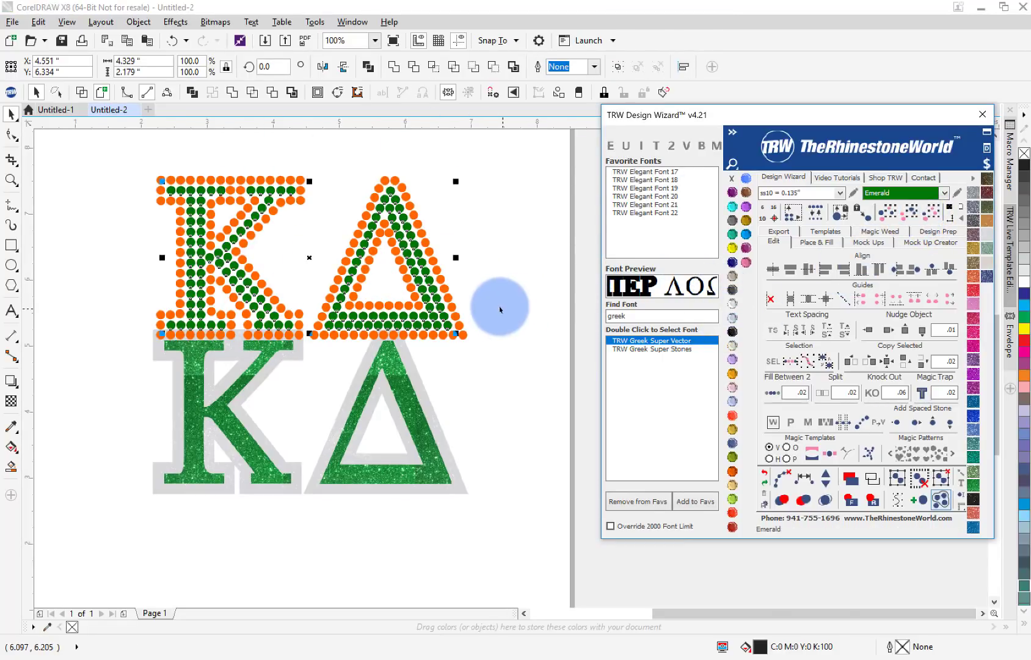
pyautogui.click(452, 312)
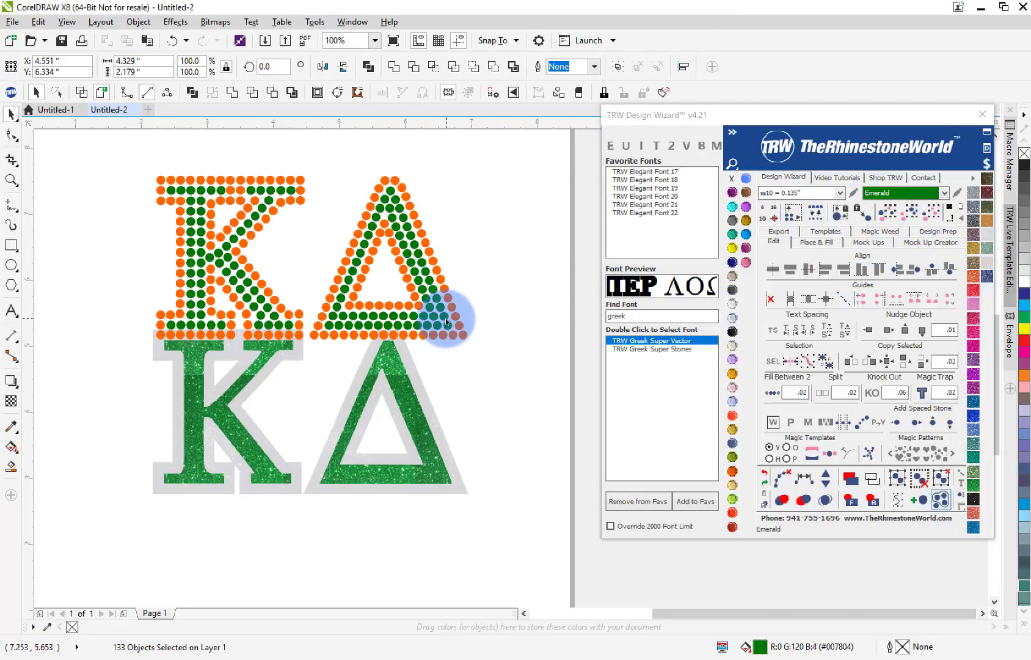
pyautogui.click(910, 214)
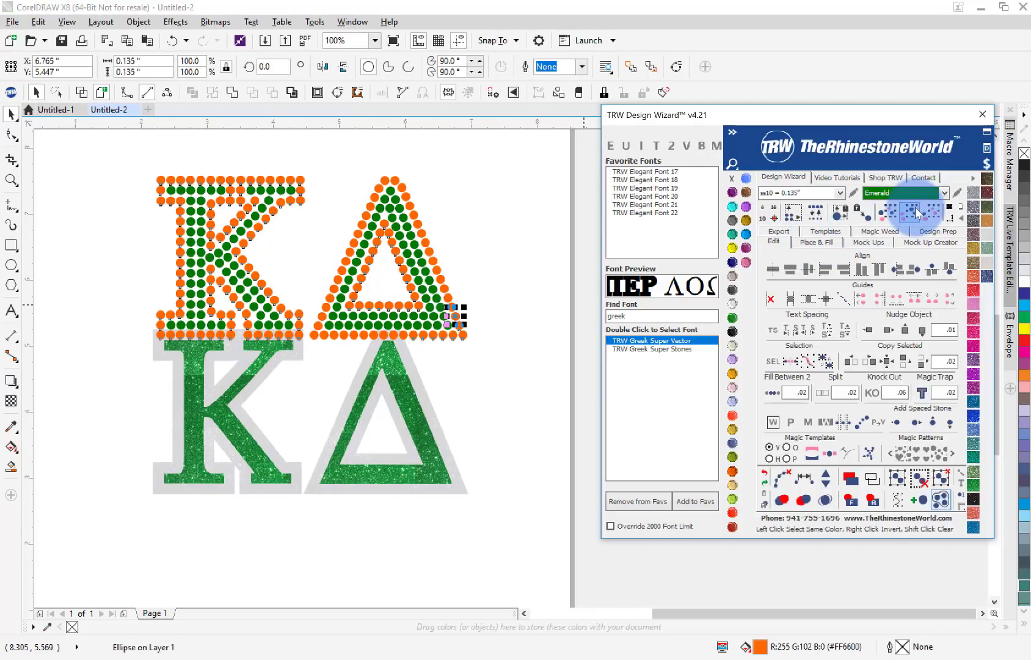
# Change the orange stones to Crystal and move the rhinestone KΔ onto the glitter letters.
pyautogui.click(732, 305)
pyautogui.moveTo(494, 156); pyautogui.dragTo(120, 371)
pyautogui.moveTo(223, 306); pyautogui.dragTo(249, 447)
pyautogui.scroll(2, 327, 468)
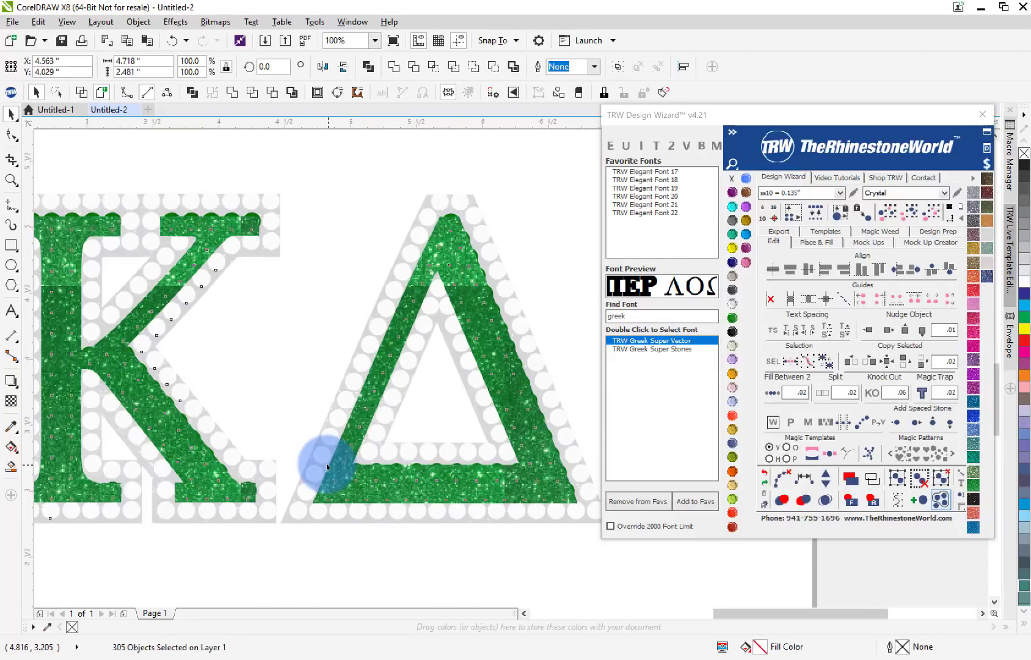
# Nudge the rhinestones into alignment, bring them to front, and select both layers together.
pyautogui.press('Down')
pyautogui.press('Down')
pyautogui.press('Down')
pyautogui.press('Left')
pyautogui.press('Left')
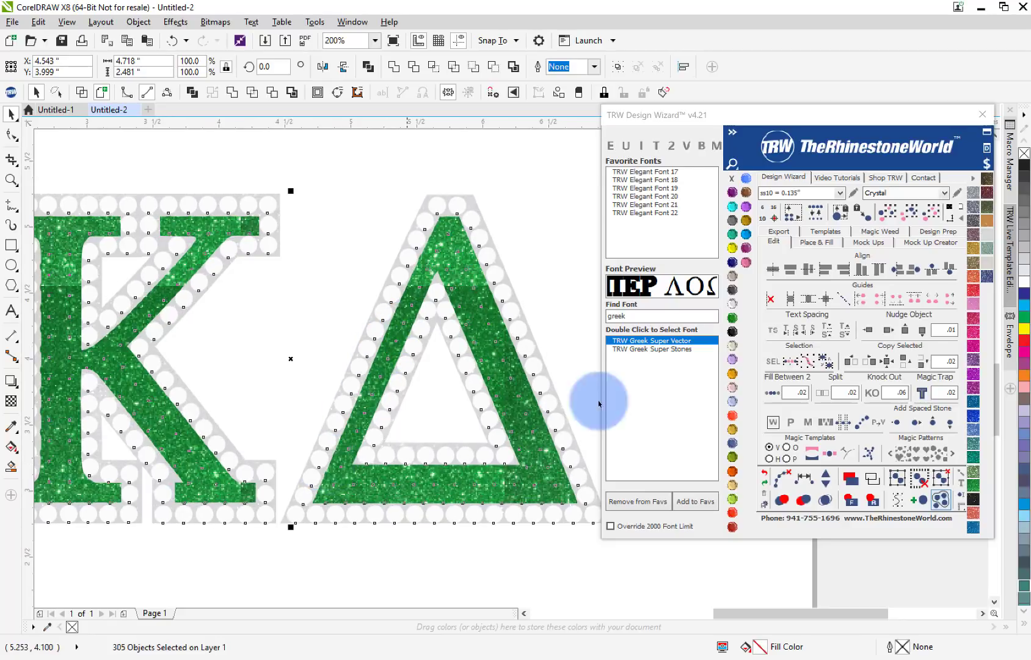
pyautogui.click(853, 502)
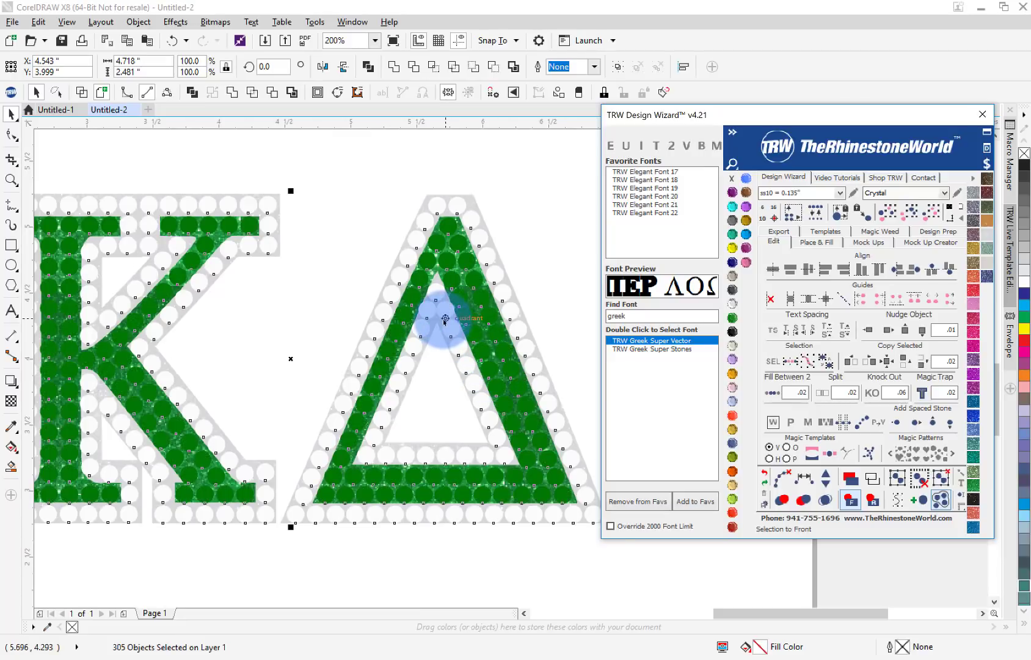
pyautogui.scroll(-2, 440, 322)
pyautogui.click(548, 271)
pyautogui.moveTo(552, 212); pyautogui.dragTo(120, 479)
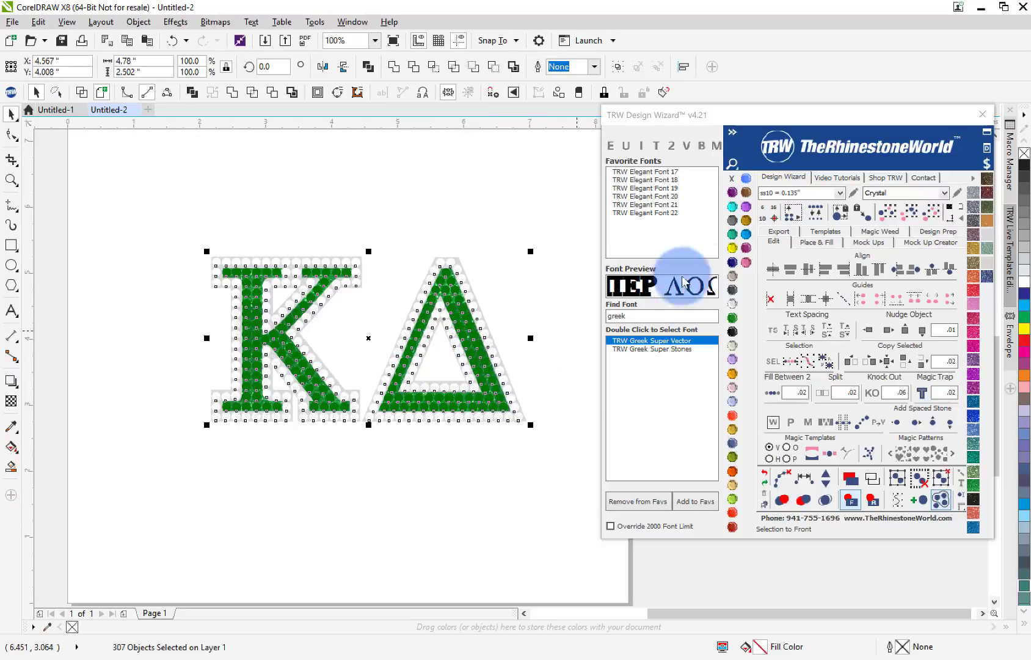
# Set the Quick Product mock-up template to Accessories > Car Decal.
pyautogui.click(870, 241)
pyautogui.click(887, 266)
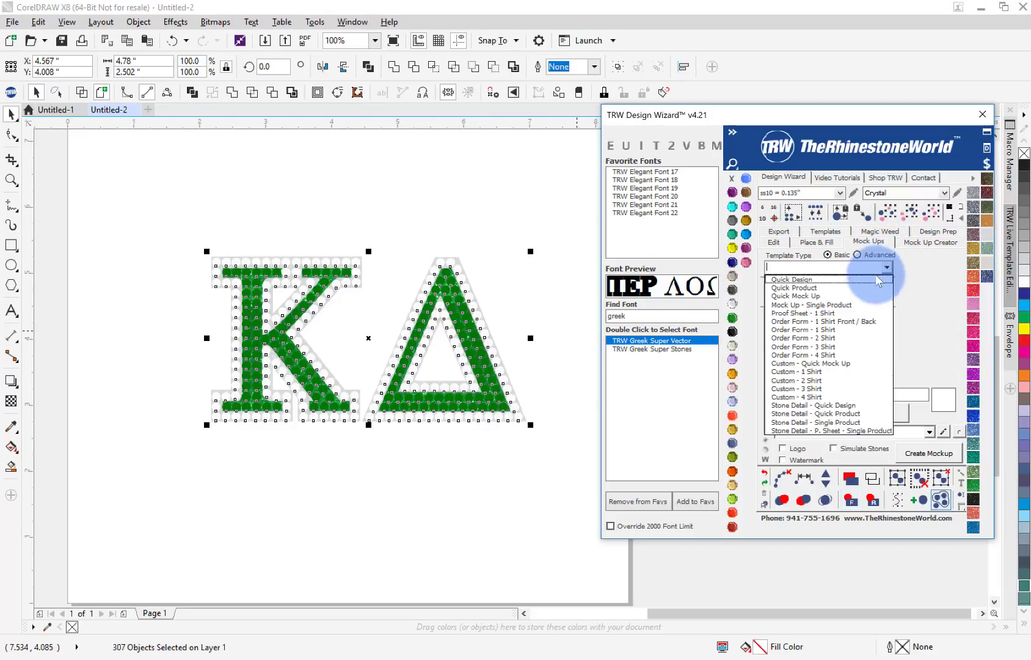
pyautogui.click(879, 278)
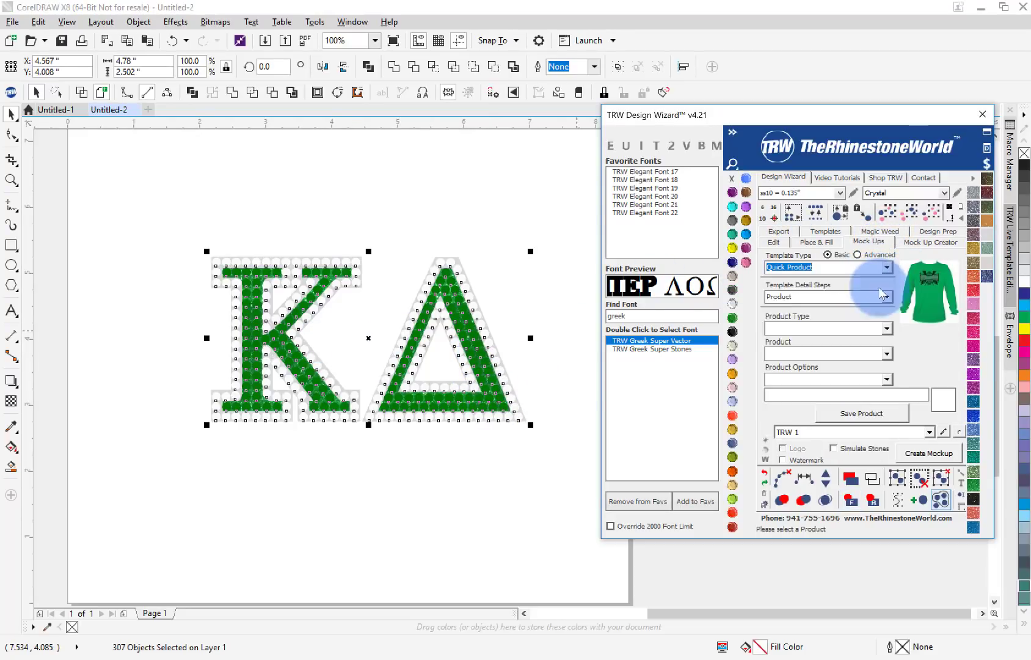
pyautogui.click(887, 328)
pyautogui.click(877, 366)
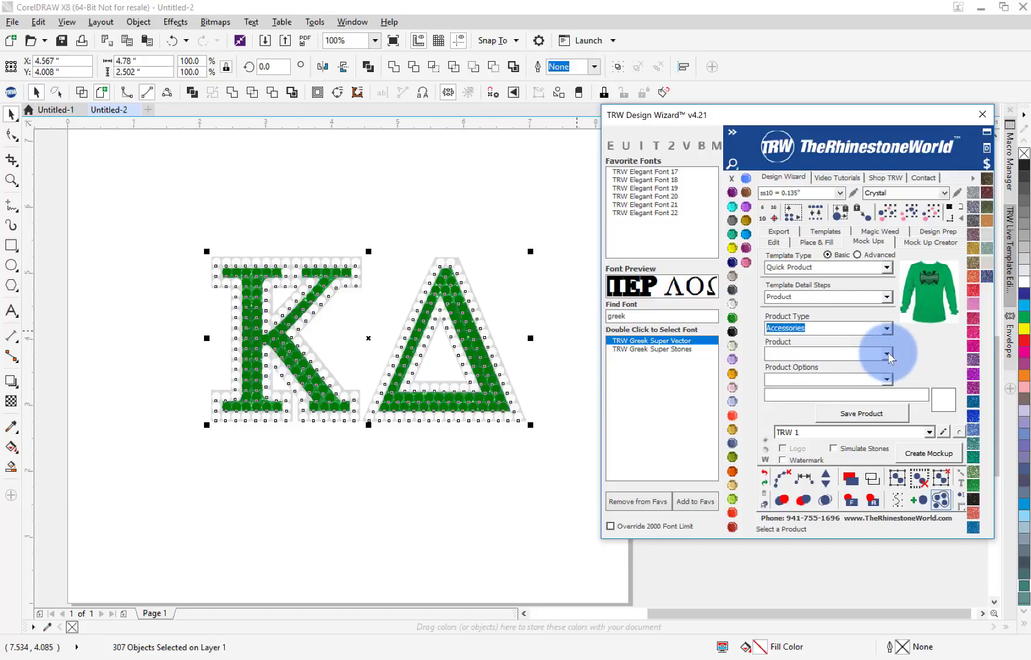
pyautogui.click(886, 353)
pyautogui.click(857, 410)
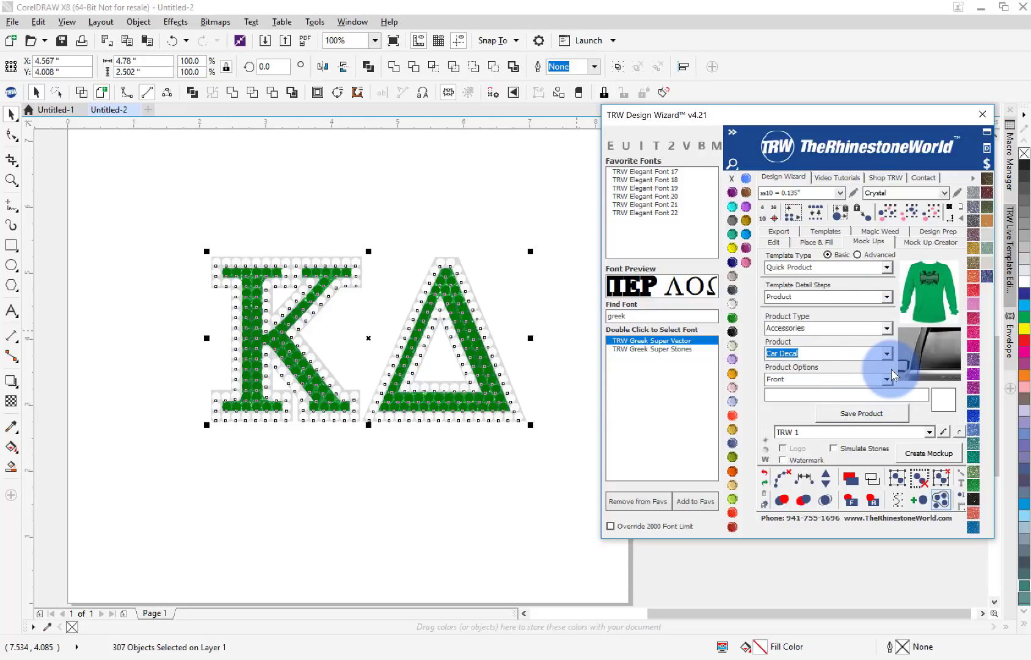
# Switch the detail step to Design and save the selected KΔ design.
pyautogui.click(880, 297)
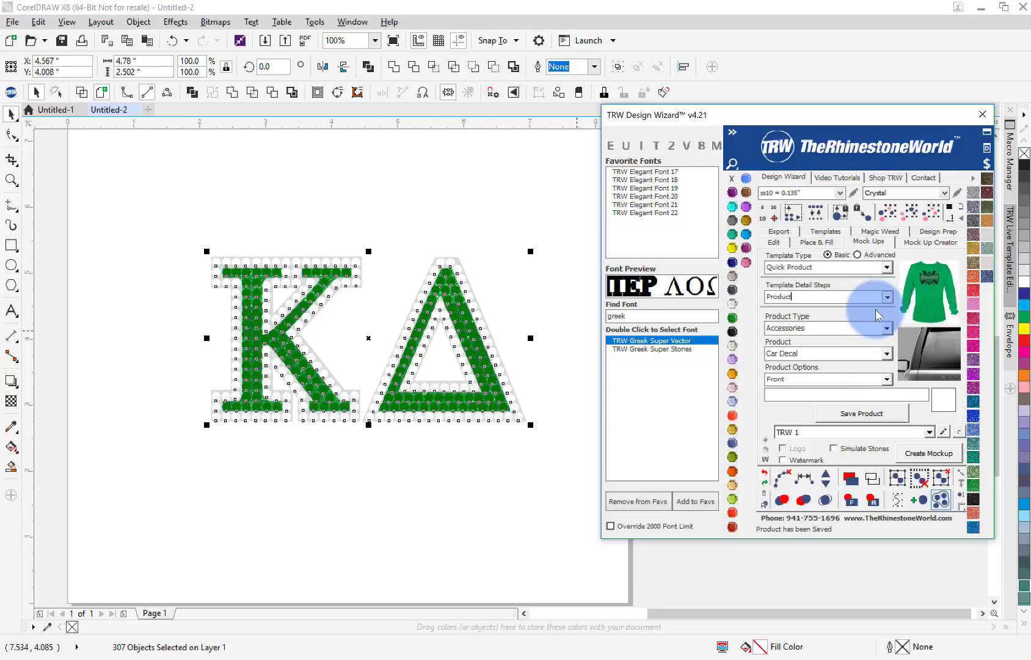
pyautogui.click(874, 313)
pyautogui.moveTo(575, 200); pyautogui.dragTo(154, 467)
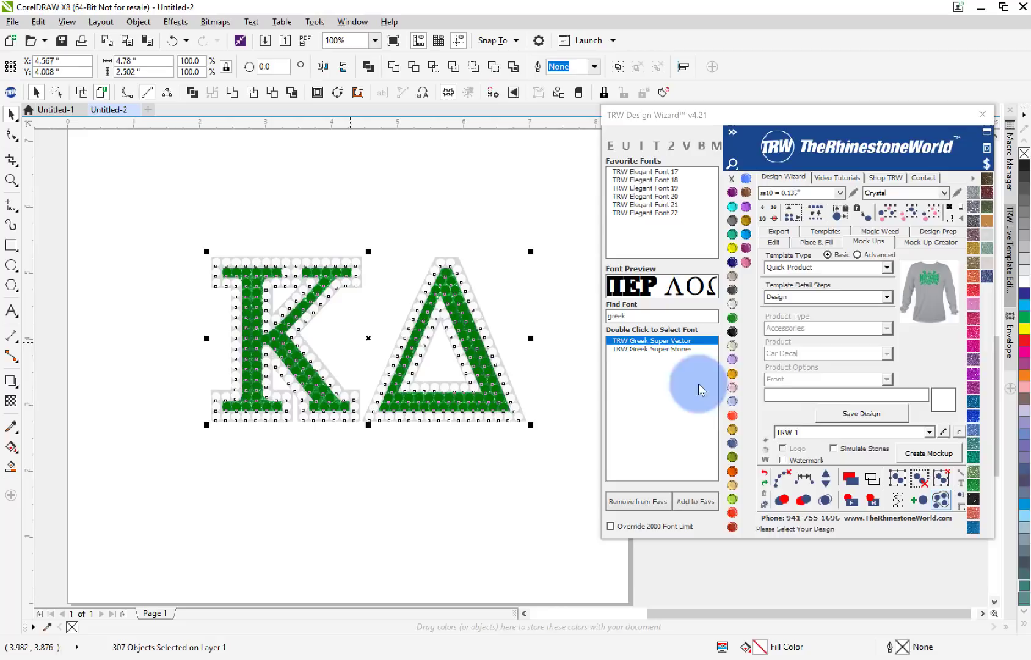
pyautogui.click(863, 415)
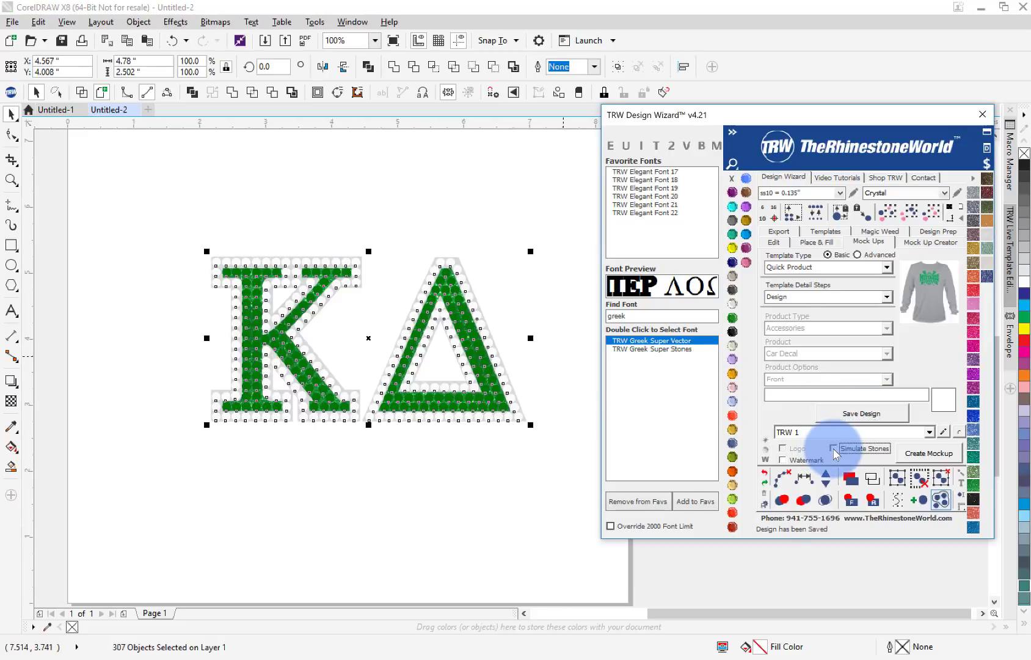
# Generate the Car Decal mockup, zoom to inspect the simulated stones, then return to Page 1.
pyautogui.click(930, 453)
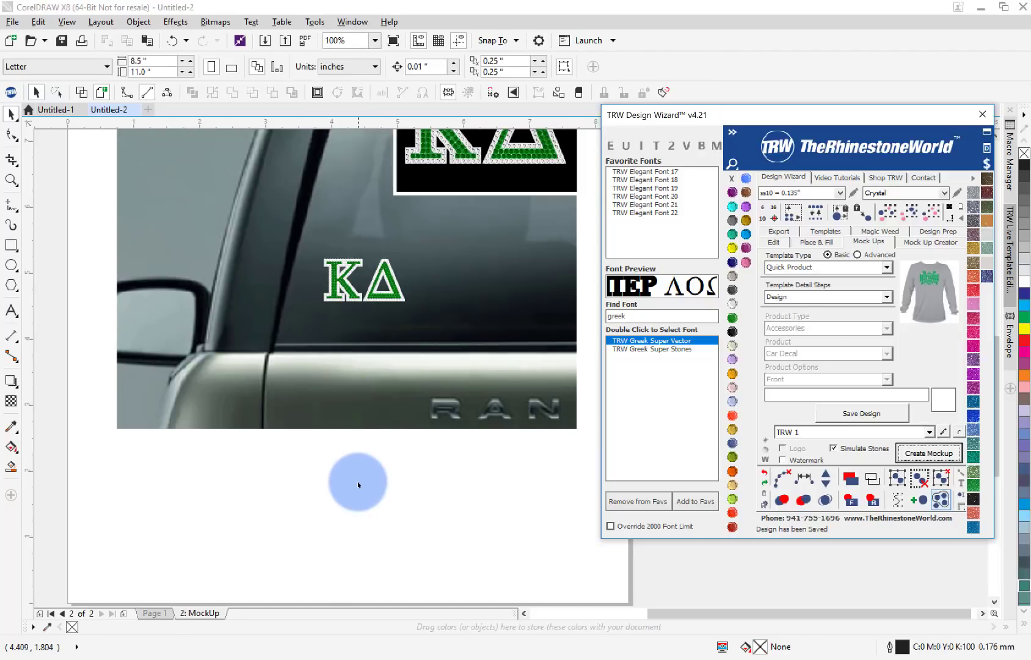
pyautogui.scroll(5, 412, 282)
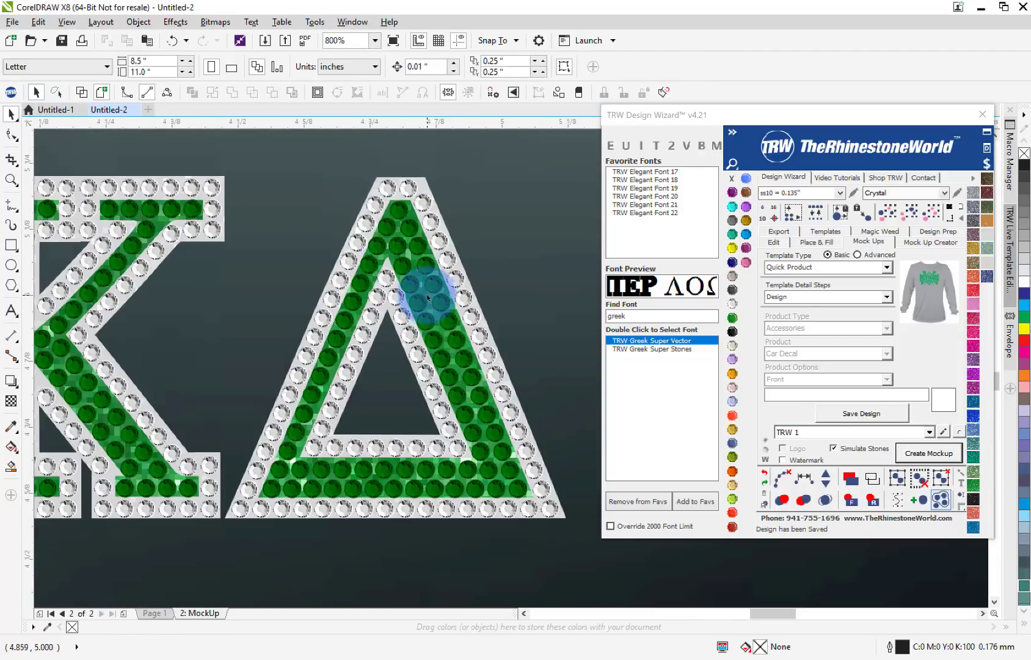
pyautogui.scroll(-2, 421, 233)
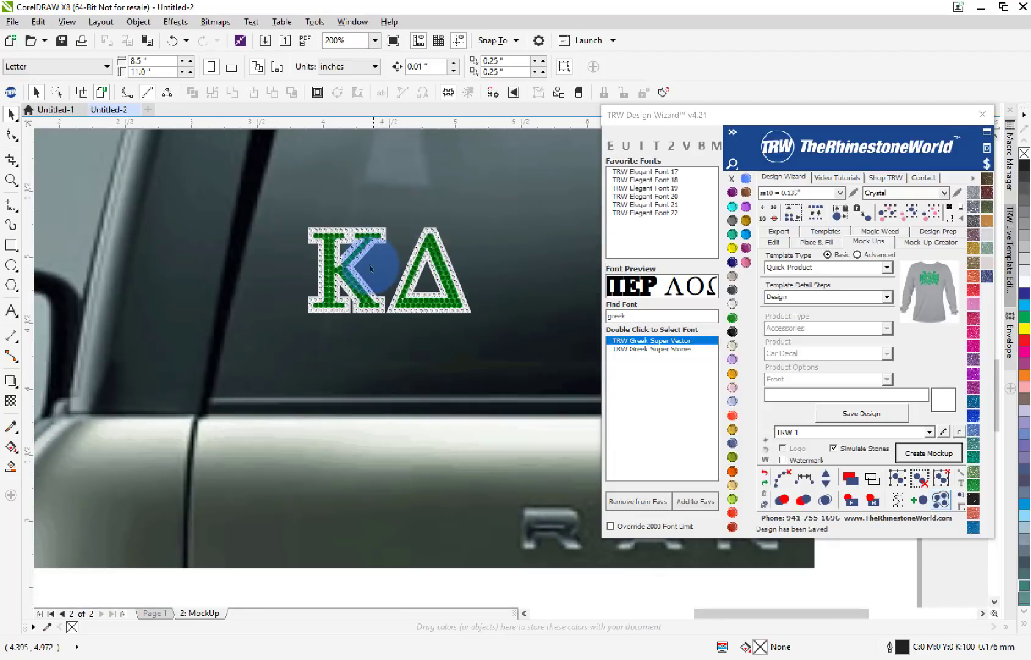
pyautogui.scroll(2, 345, 242)
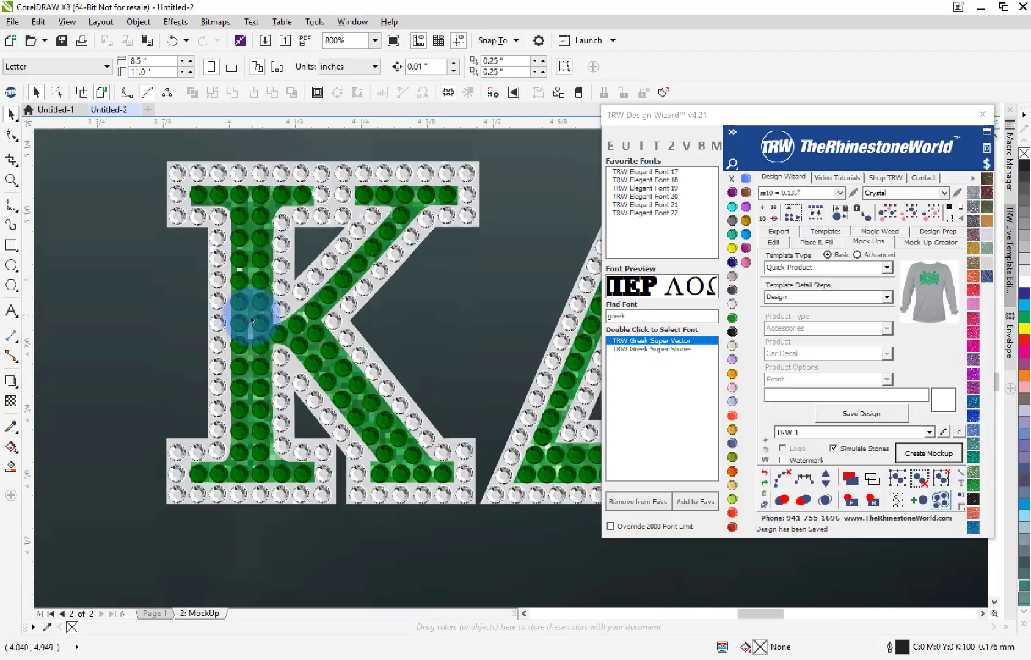
pyautogui.scroll(-3, 252, 319)
pyautogui.scroll(2, 333, 196)
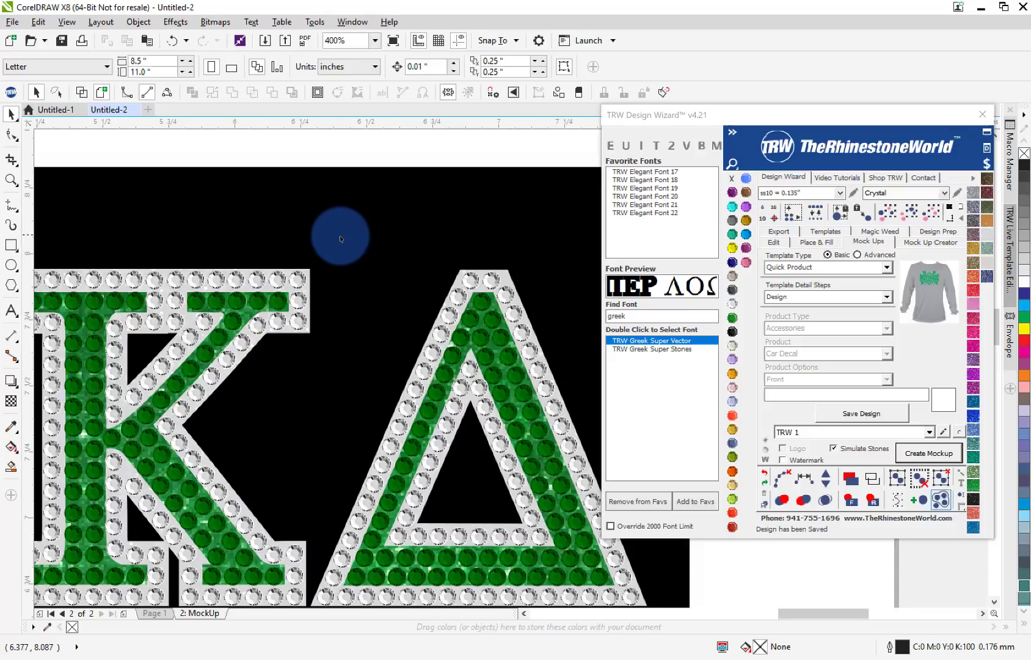
pyautogui.scroll(-1, 403, 353)
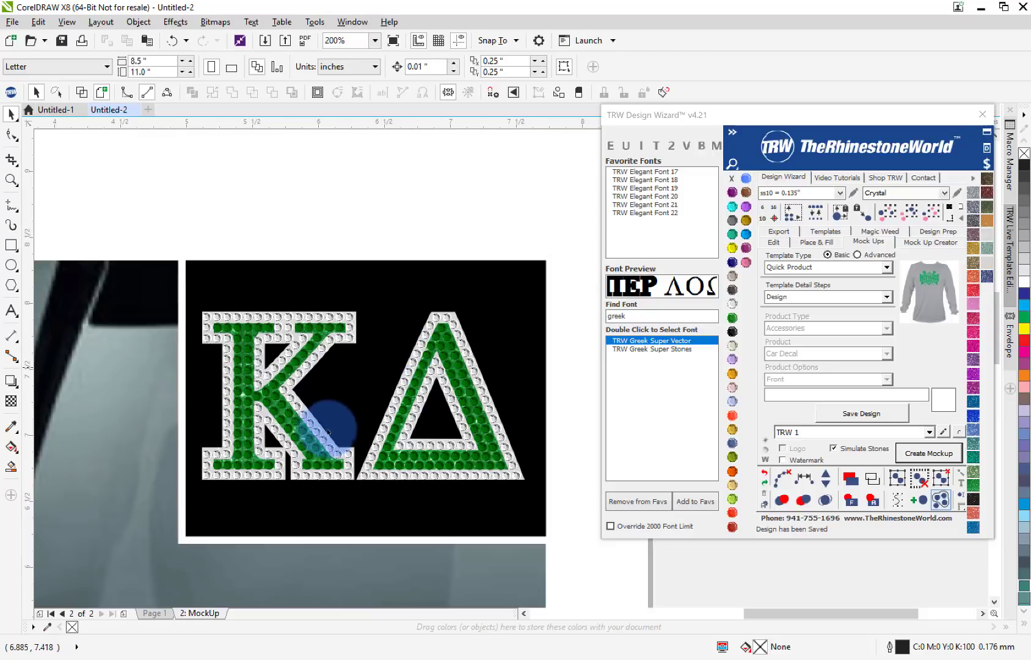
pyautogui.scroll(1, 319, 418)
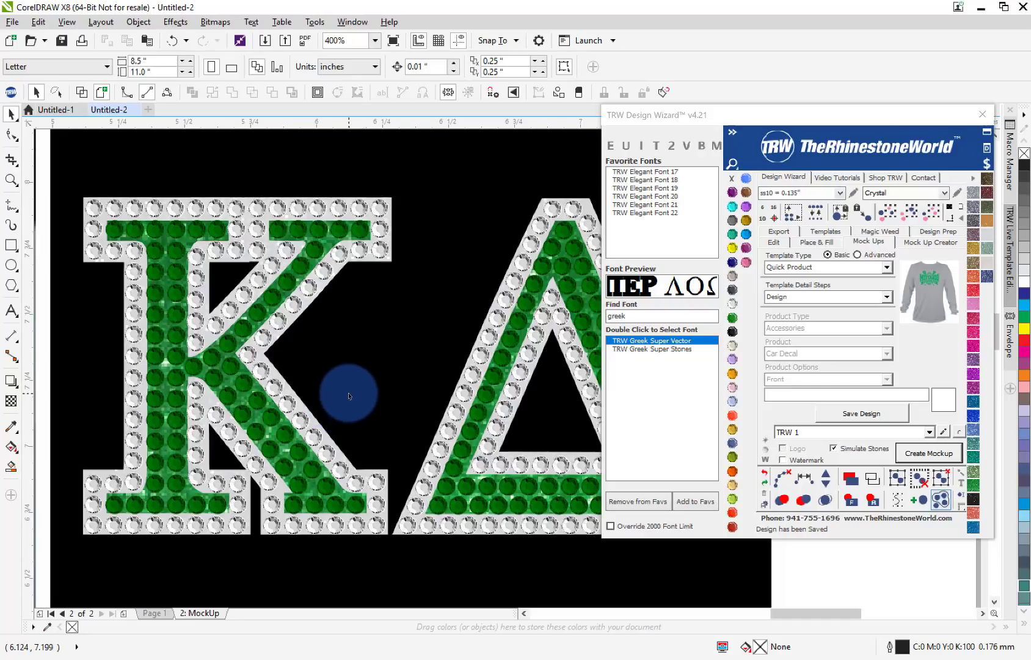
pyautogui.scroll(-2, 346, 392)
pyautogui.scroll(-1, 355, 403)
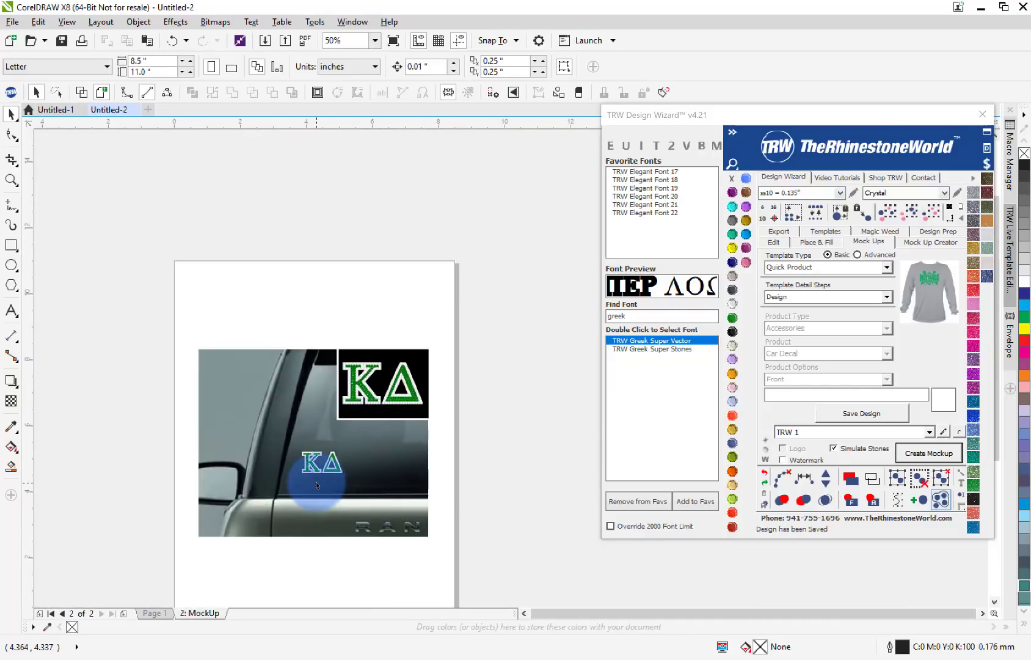
pyautogui.scroll(3, 324, 472)
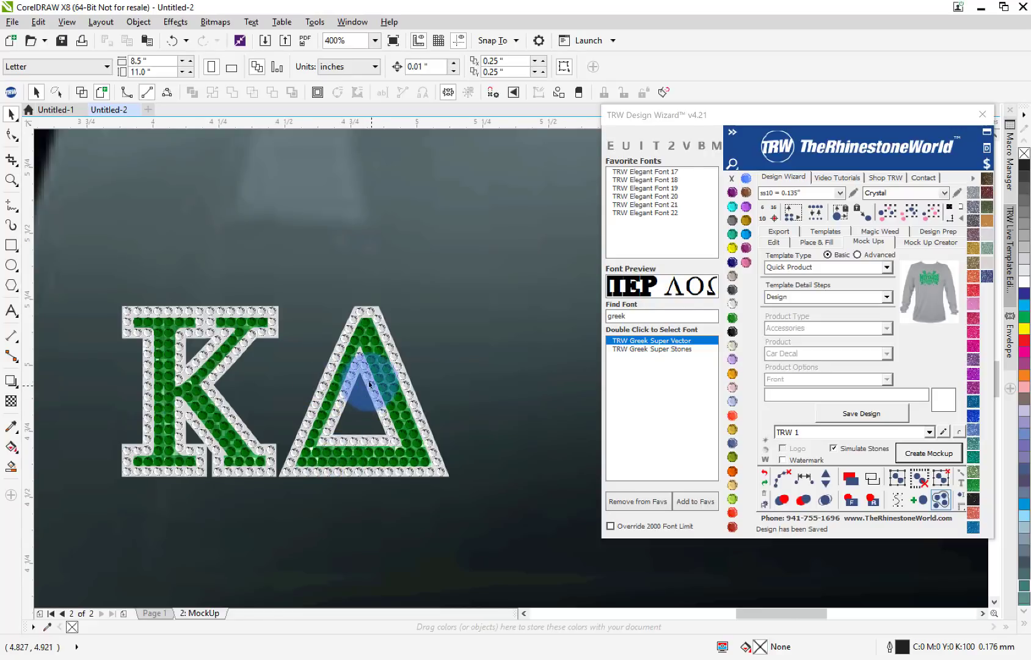
pyautogui.scroll(-2, 379, 368)
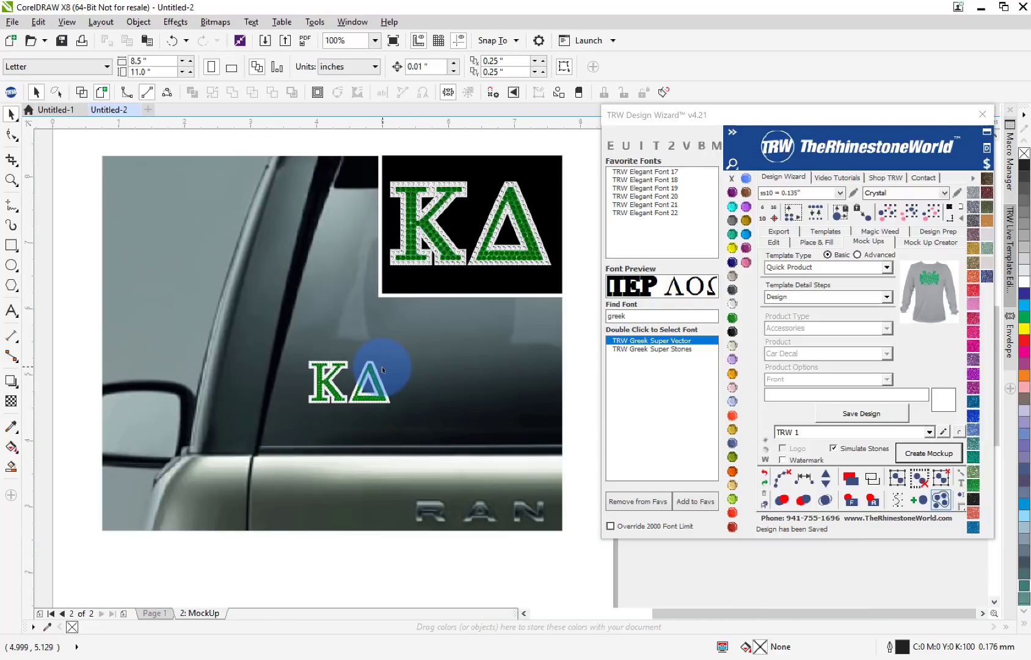
pyautogui.click(164, 613)
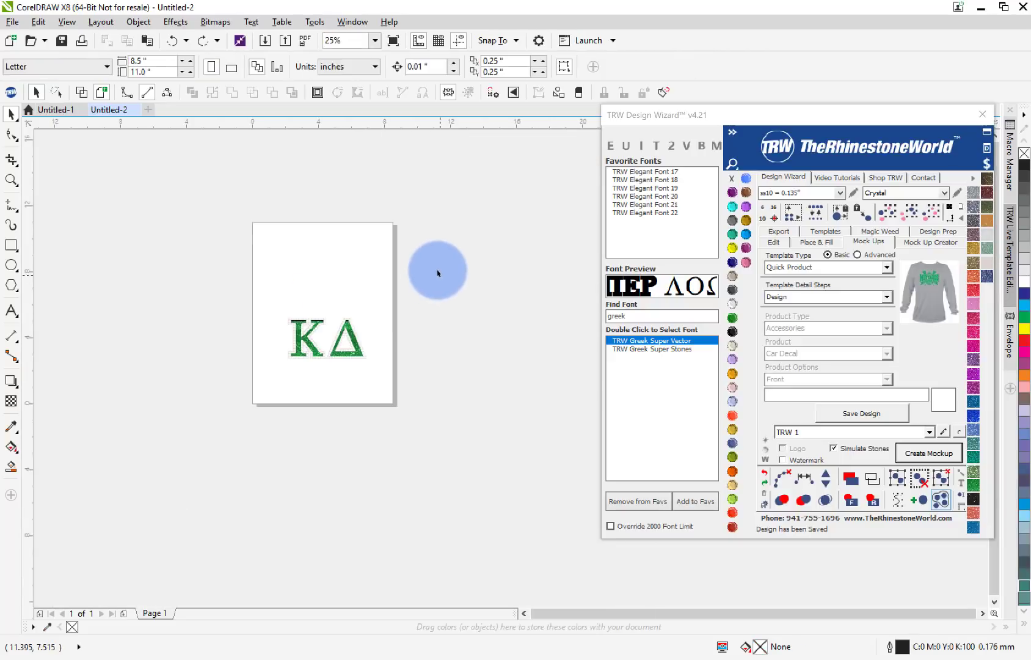
# Select and delete the old KΔ rhinestone design from Page 1.
pyautogui.moveTo(437, 272); pyautogui.dragTo(156, 398)
pyautogui.press('Delete')
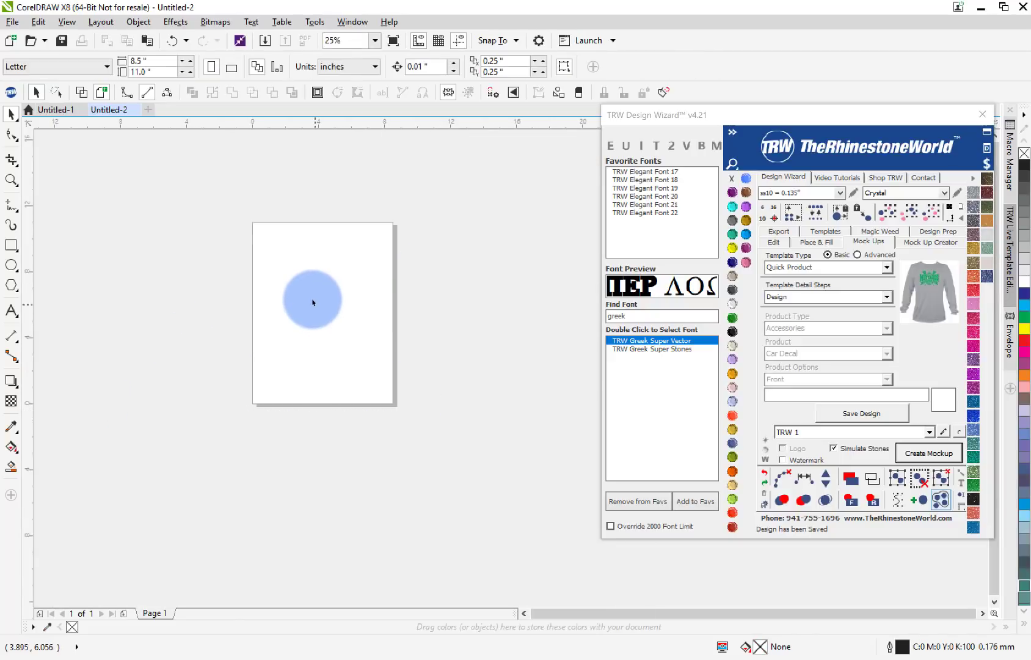
pyautogui.scroll(1, 313, 301)
# Add new Arial text 'kd' and enlarge it to about 209 pt.
pyautogui.click(11, 310)
pyautogui.click(263, 349)
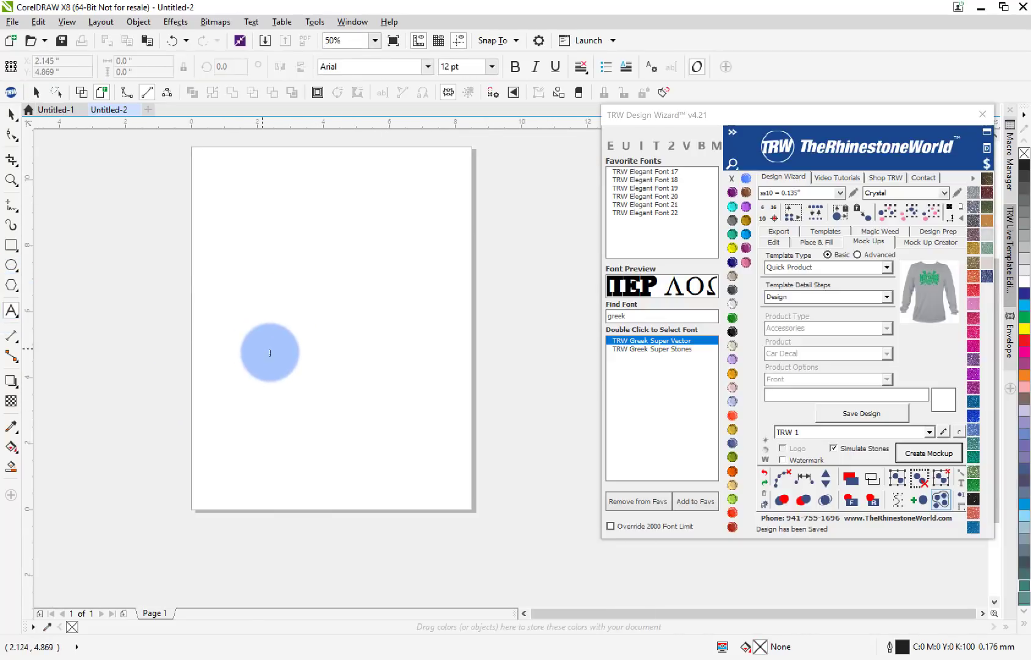
pyautogui.write('kd')
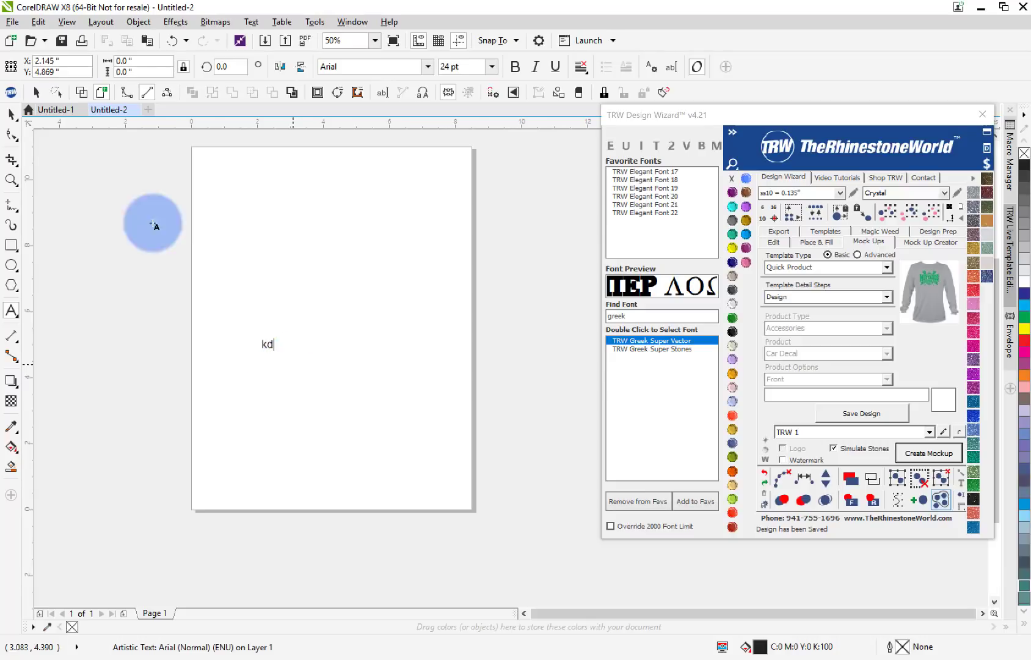
pyautogui.click(11, 113)
pyautogui.moveTo(279, 336); pyautogui.dragTo(391, 272)
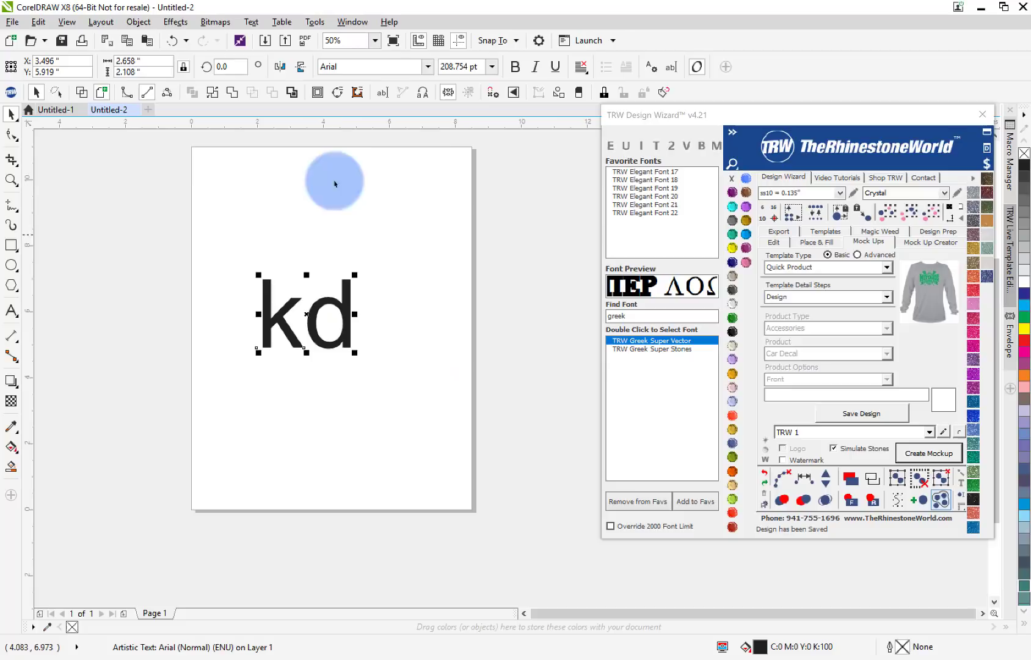
# Set the kd text in TRW Greek Super Stones and nudge the KΔ slightly up and left.
pyautogui.doubleClick(672, 349)
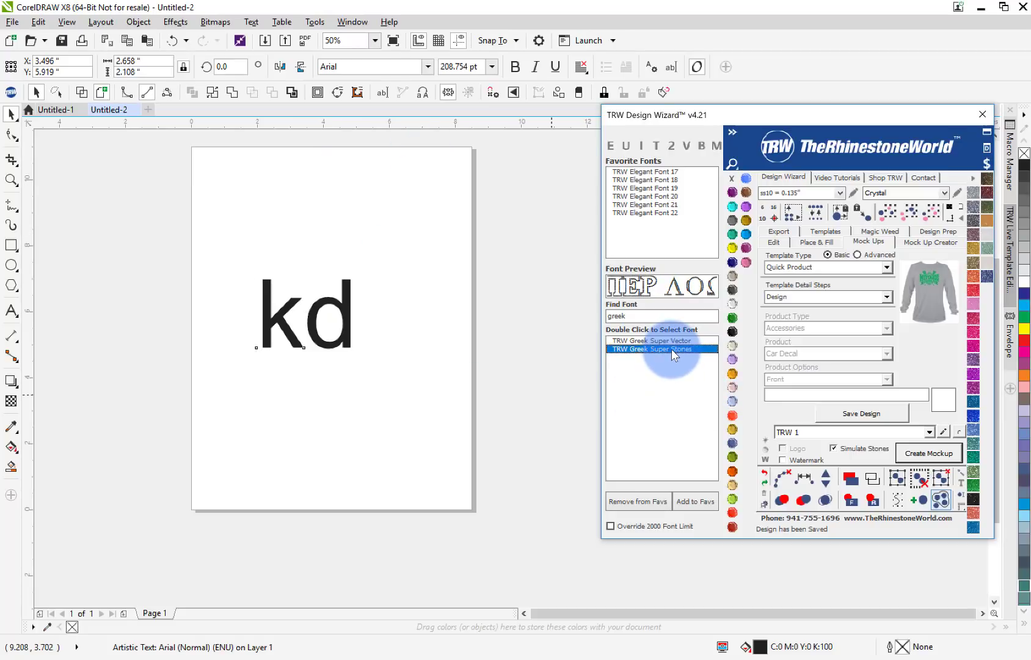
pyautogui.moveTo(399, 365); pyautogui.dragTo(381, 361)
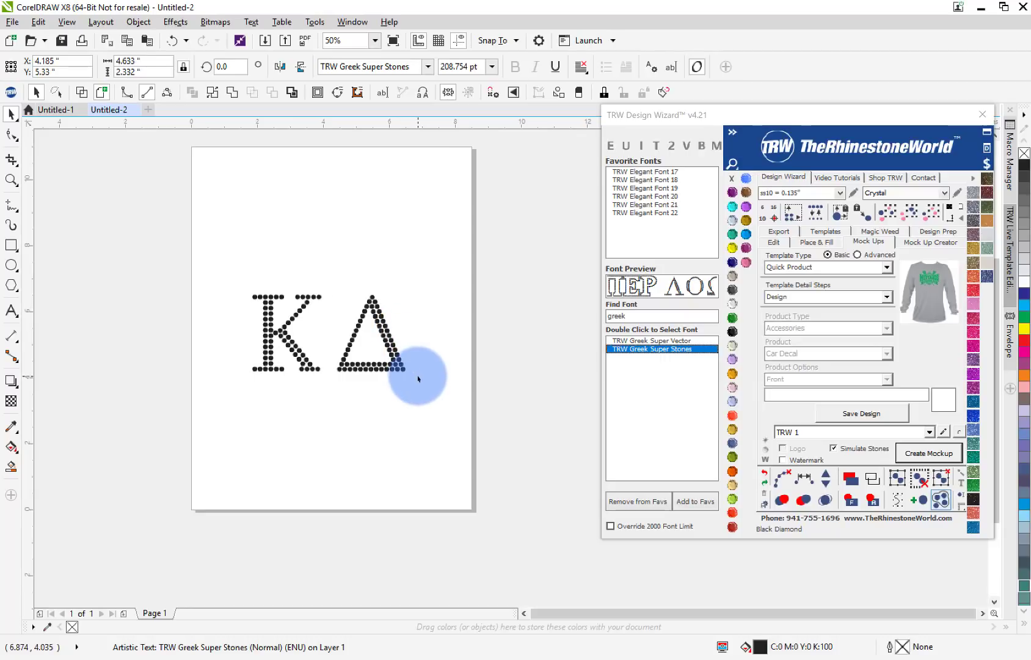
pyautogui.click(380, 345)
pyautogui.click(391, 354)
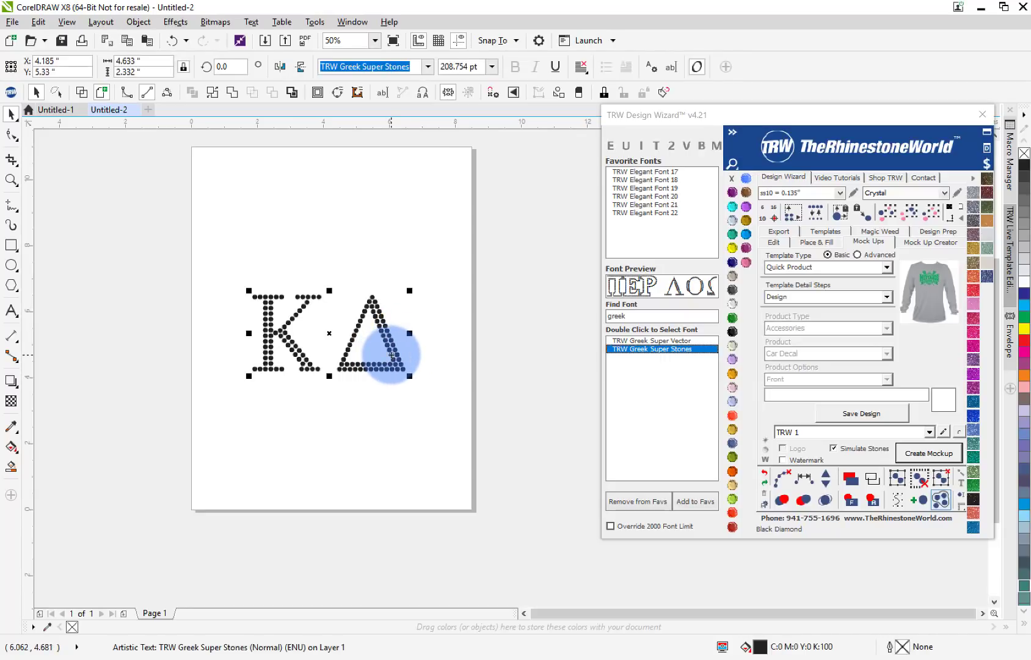
pyautogui.click(428, 366)
pyautogui.doubleClick(396, 364)
pyautogui.moveTo(395, 364); pyautogui.dragTo(281, 355)
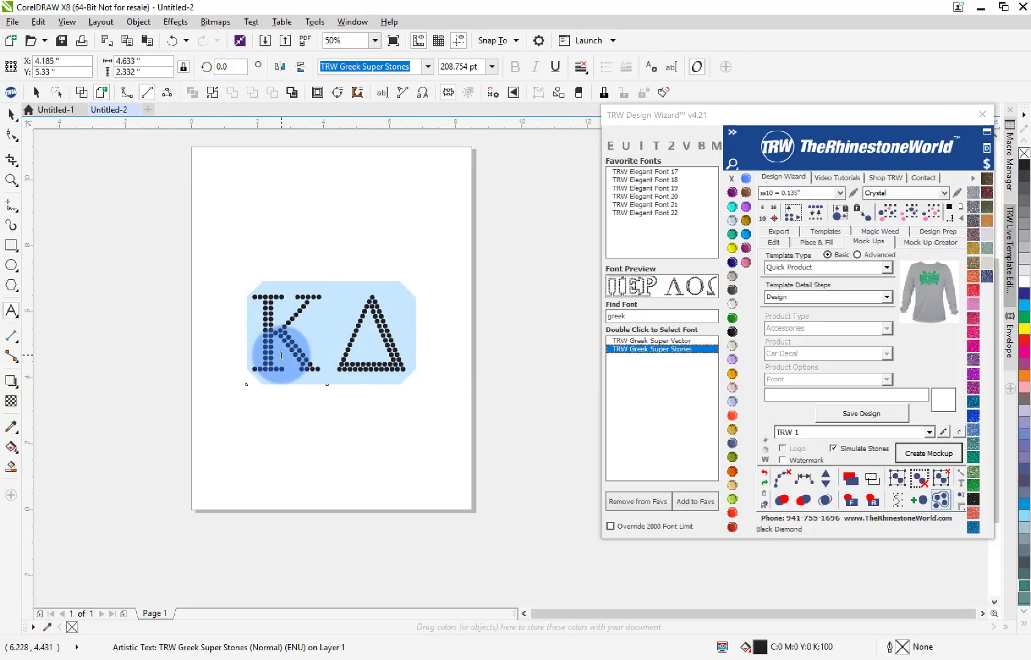
pyautogui.click(11, 113)
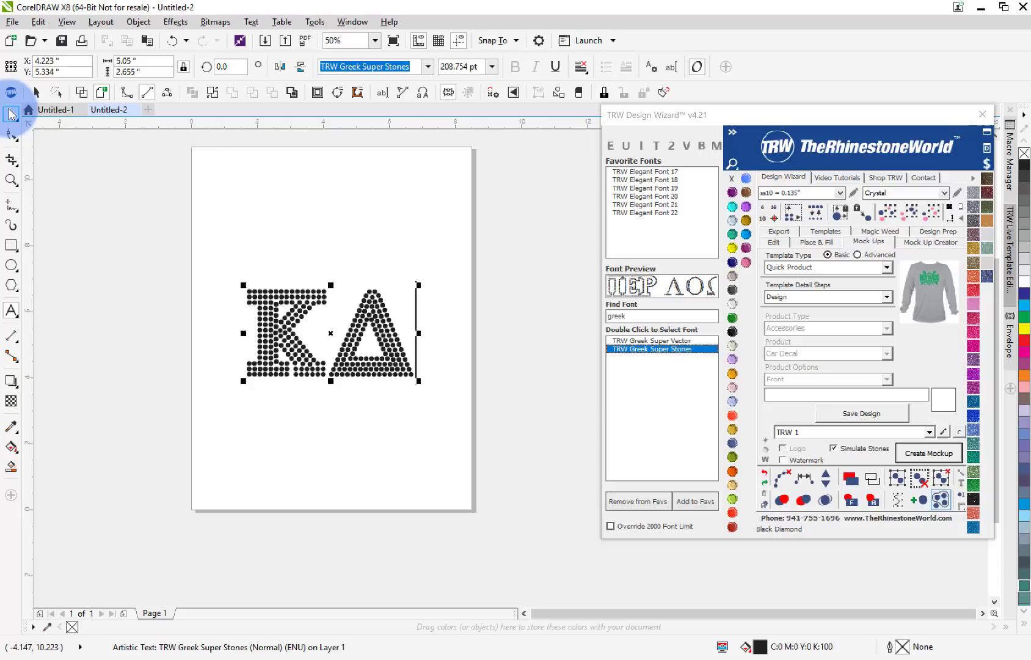
# Outline the rhinestones in TRW Blue and resize both letters to 195 pt.
pyautogui.click(733, 252)
pyautogui.click(482, 350)
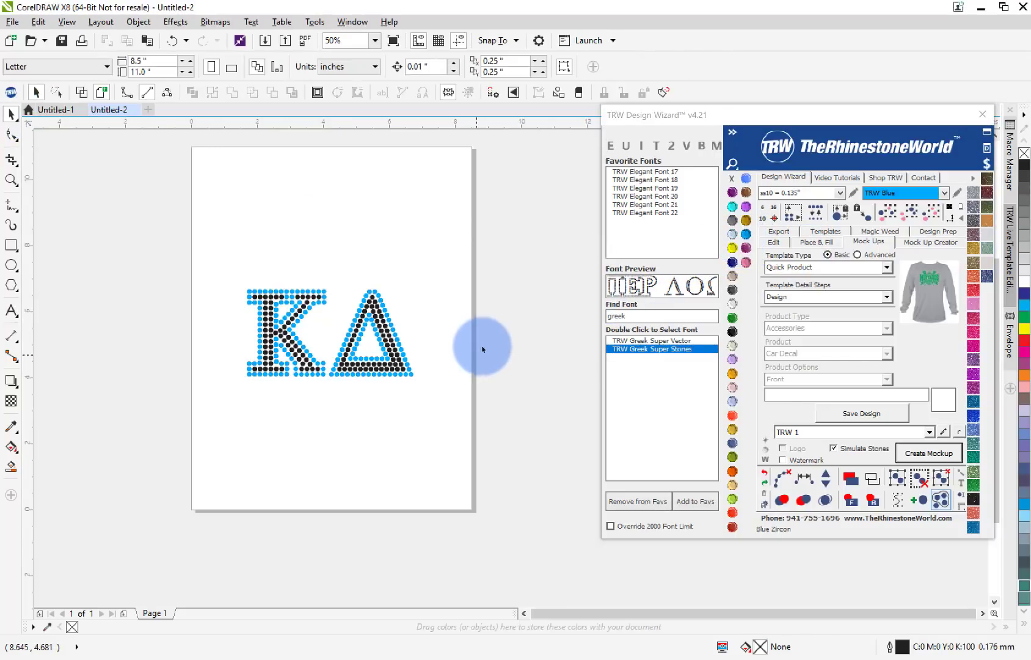
pyautogui.scroll(2, 373, 323)
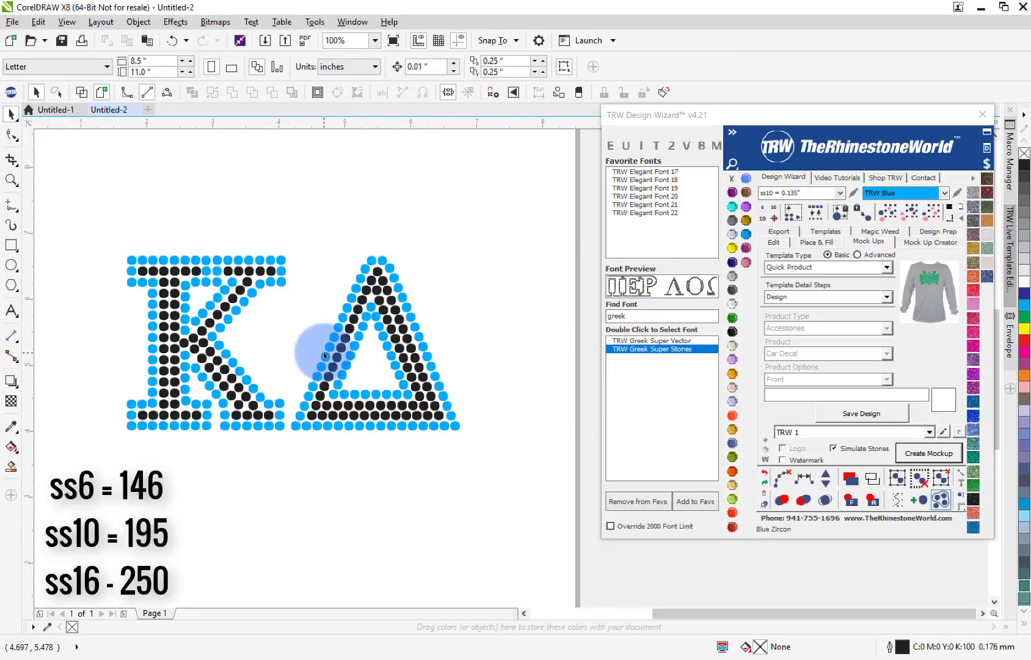
pyautogui.moveTo(518, 191); pyautogui.dragTo(72, 505)
pyautogui.click(456, 67)
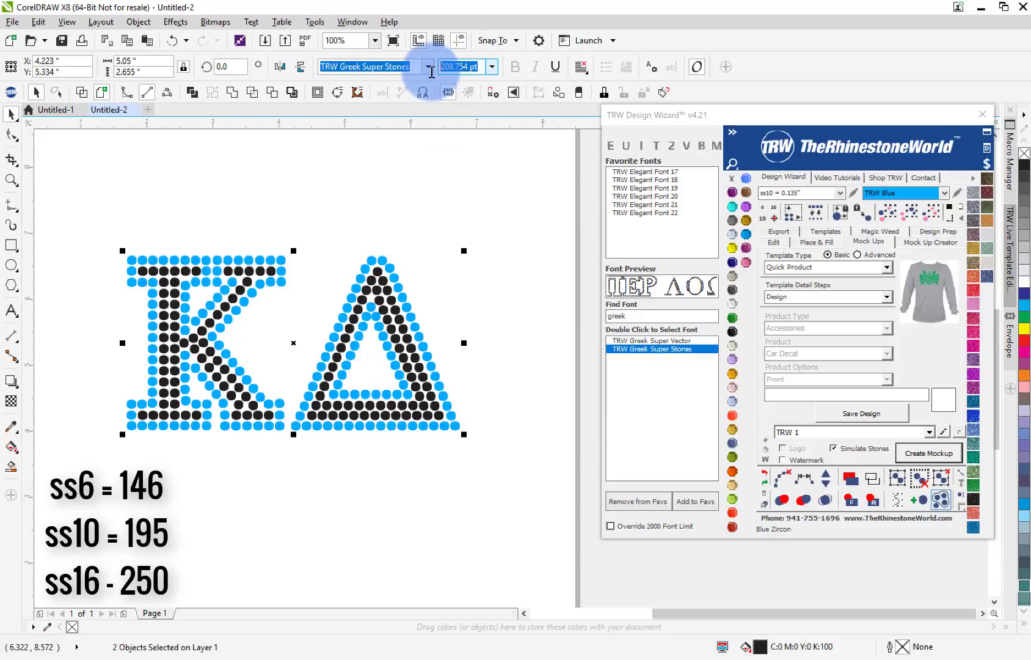
pyautogui.write('195')
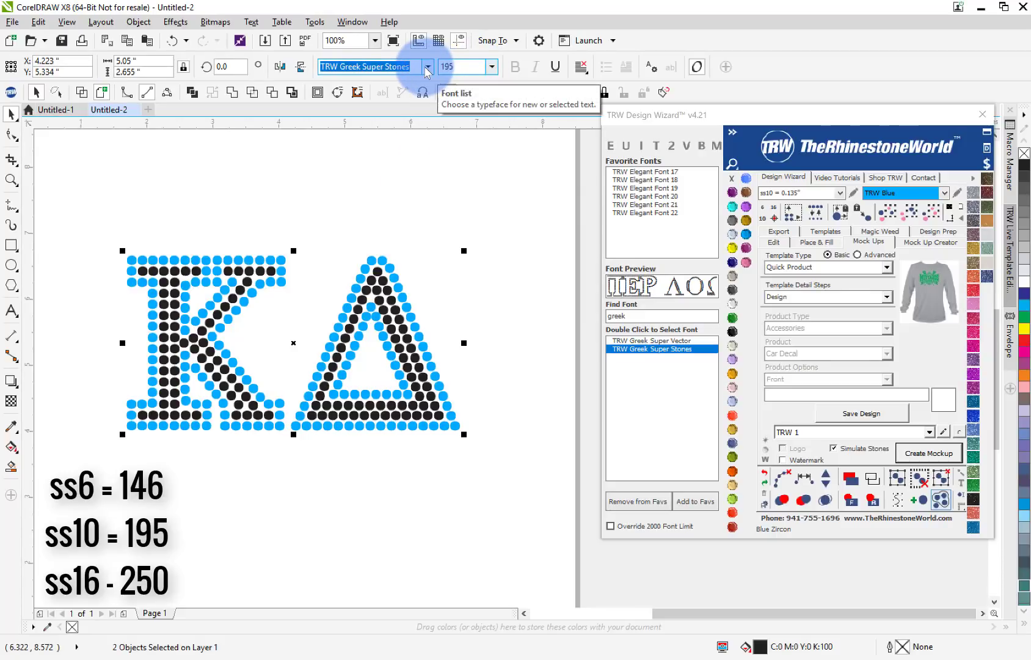
pyautogui.press('Return')
pyautogui.click(454, 200)
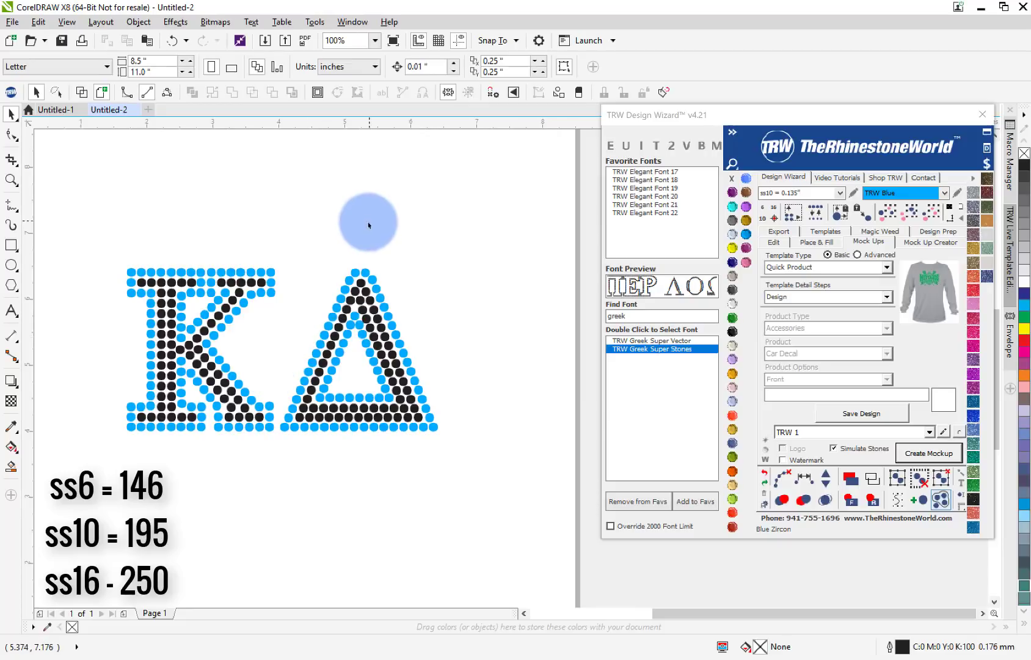
# Add a second 'kd' text below the stones and enlarge it to about 101 pt.
pyautogui.click(11, 312)
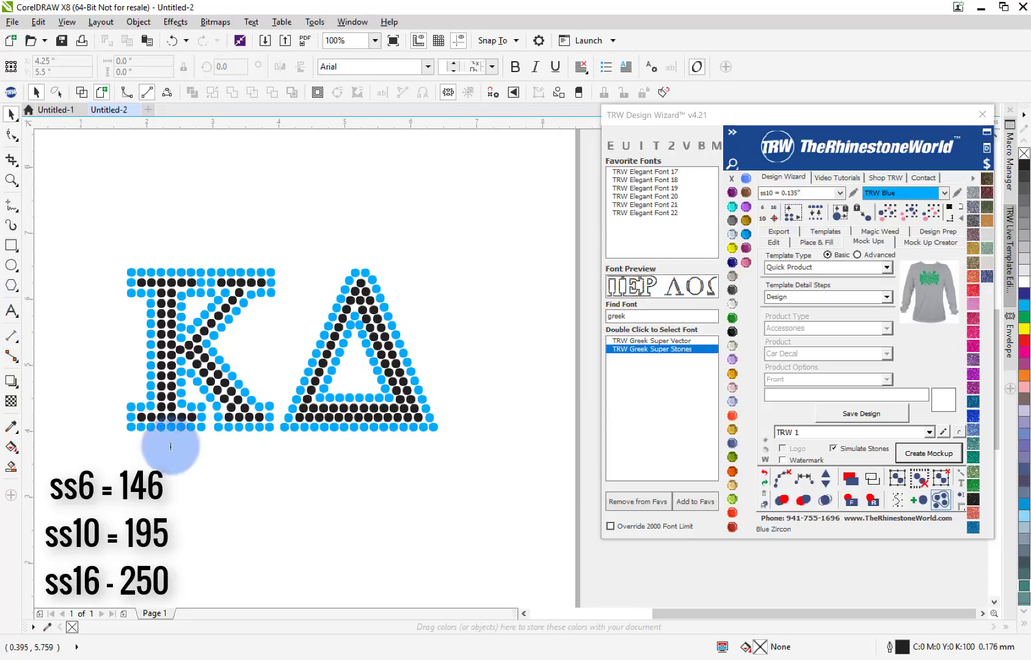
pyautogui.click(183, 530)
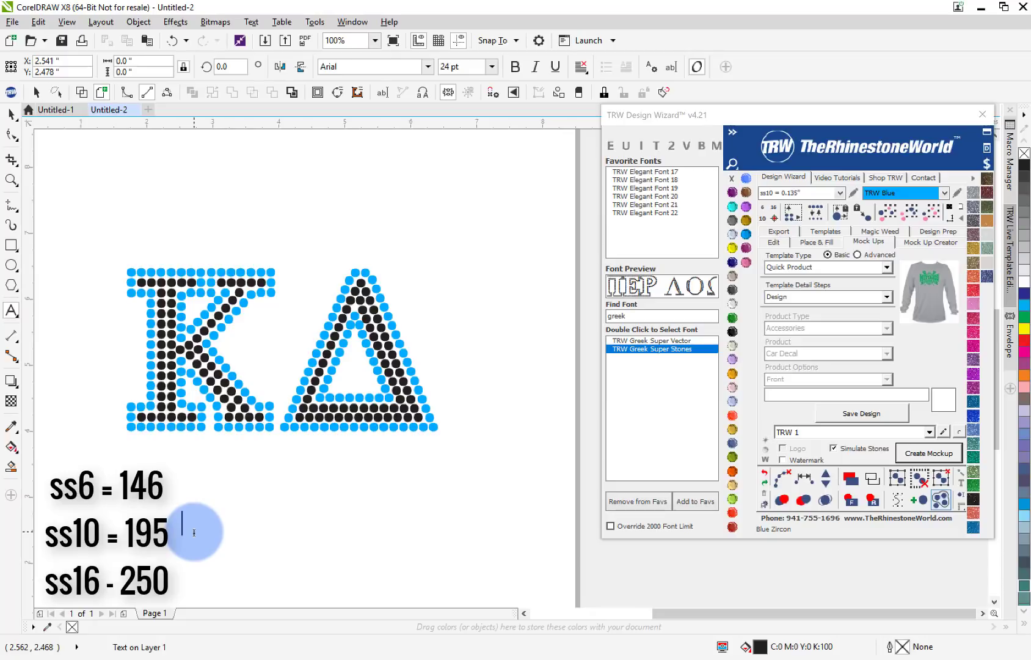
pyautogui.write('kd')
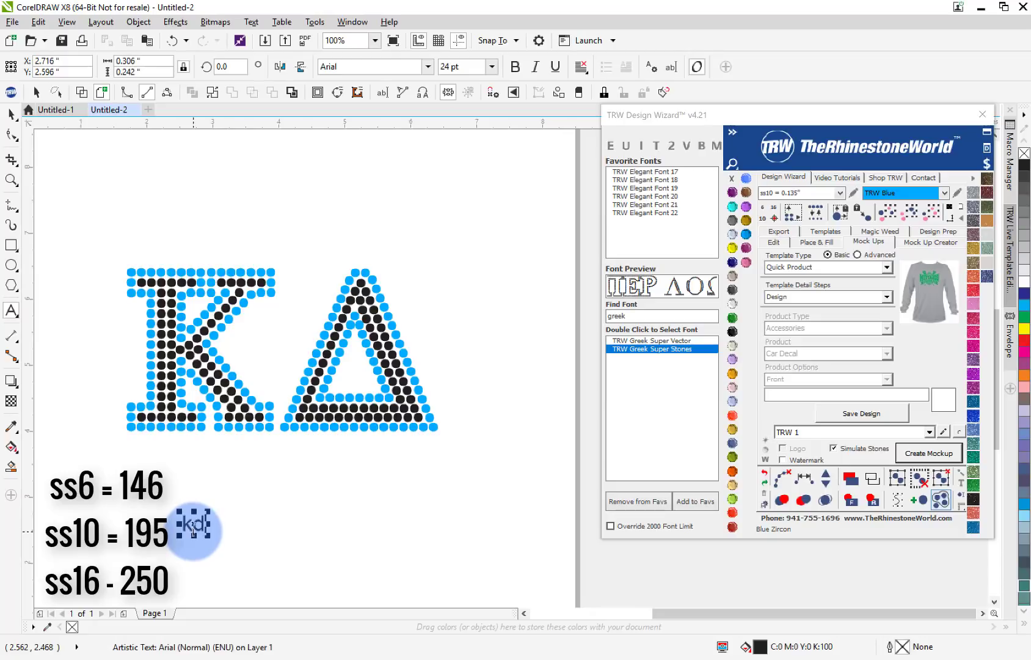
pyautogui.click(11, 111)
pyautogui.moveTo(208, 512); pyautogui.dragTo(393, 436)
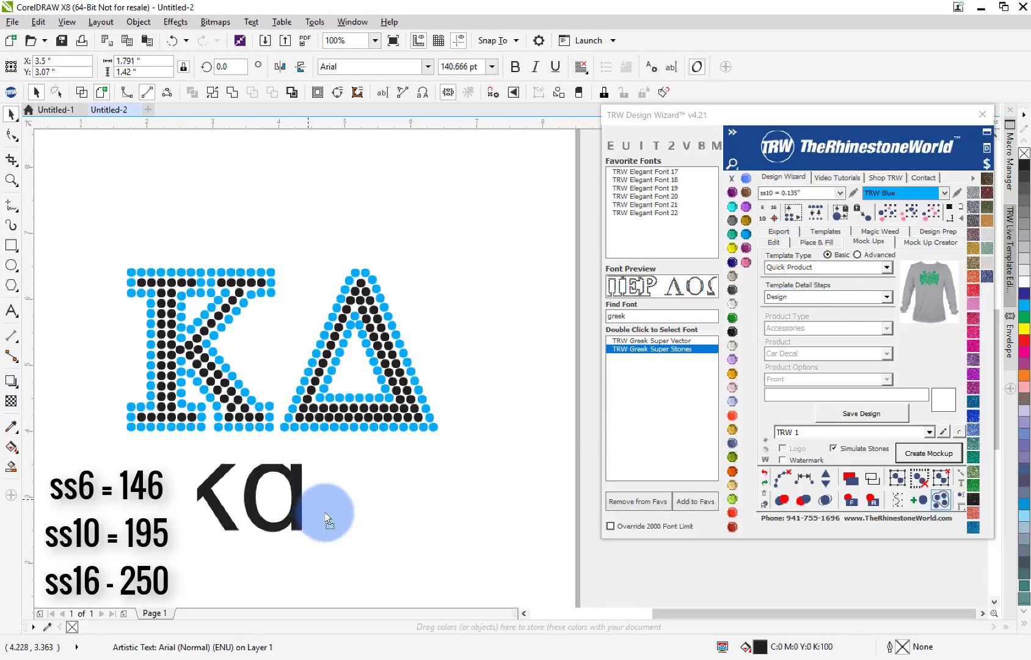
# Set the new KΔ in TRW Greek Super Vector and move it left and down.
pyautogui.doubleClick(636, 340)
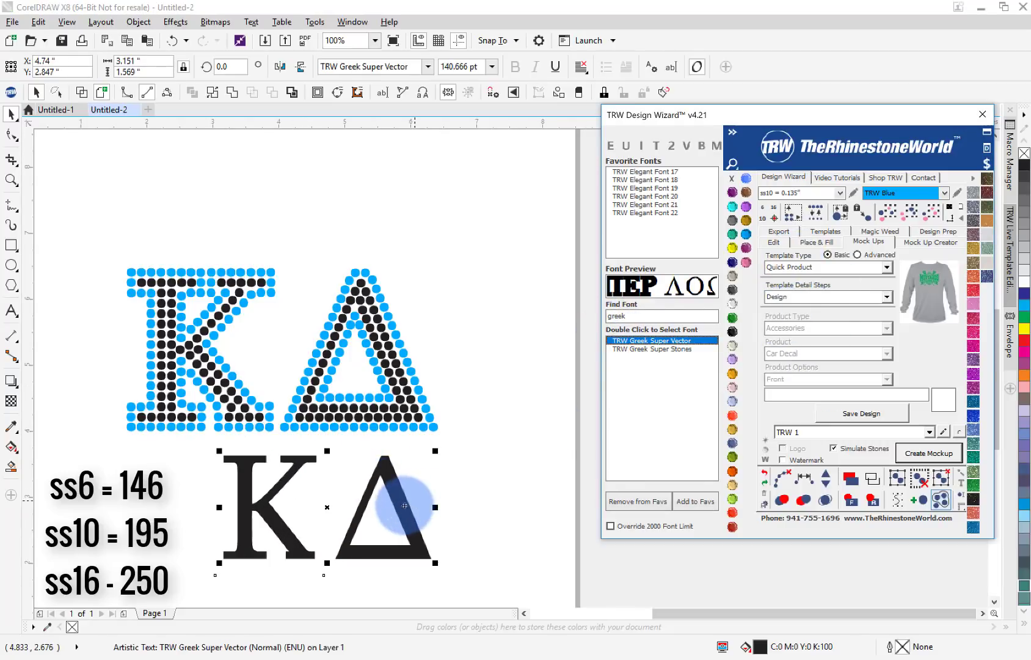
pyautogui.moveTo(404, 506); pyautogui.dragTo(380, 520)
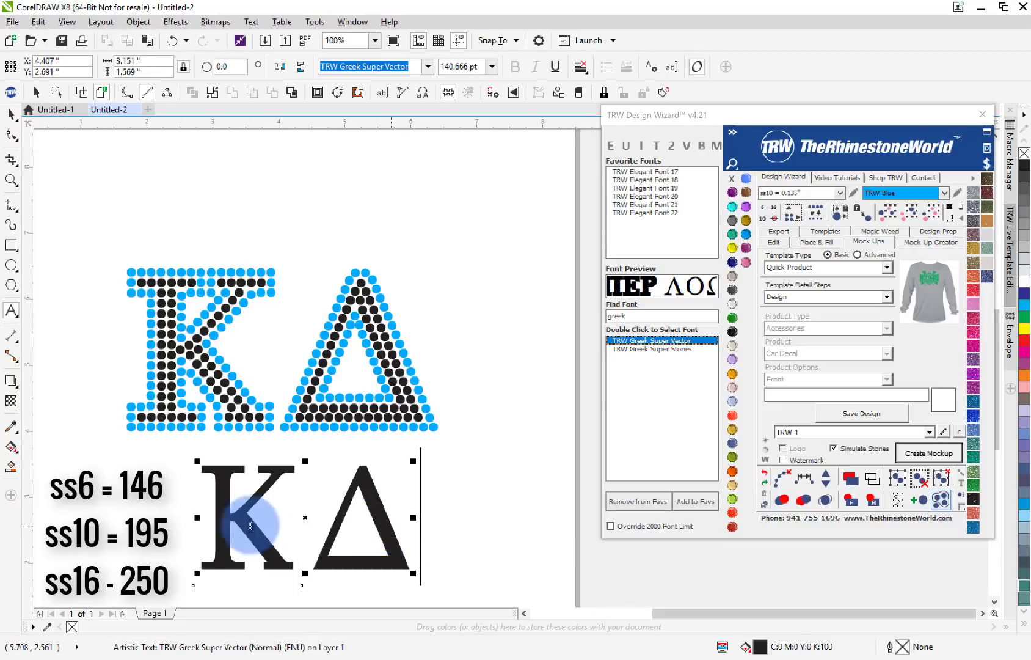
pyautogui.doubleClick(227, 521)
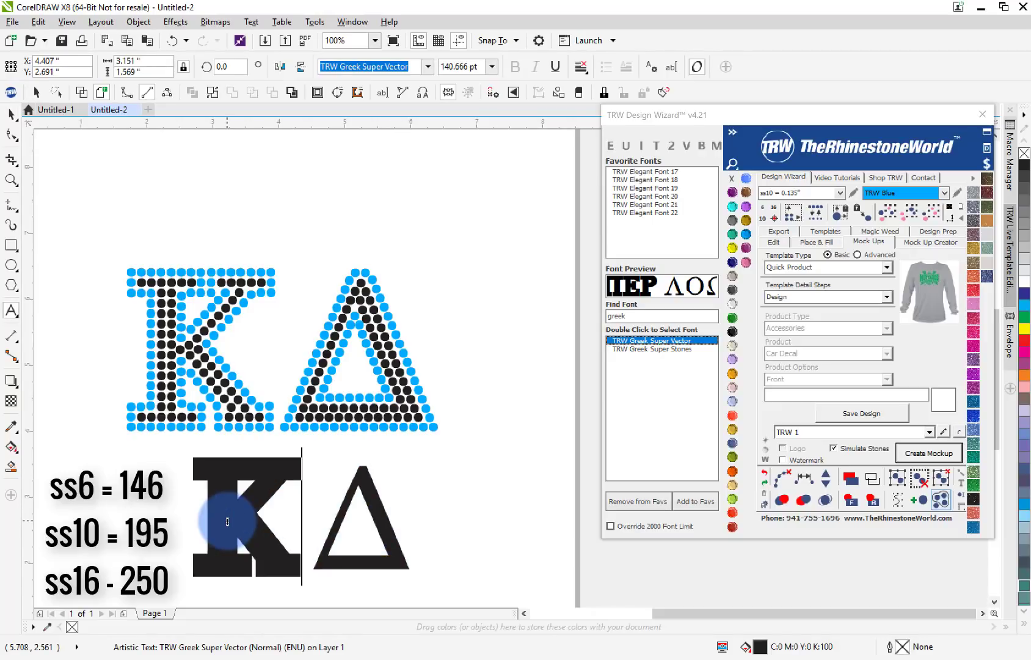
pyautogui.click(11, 114)
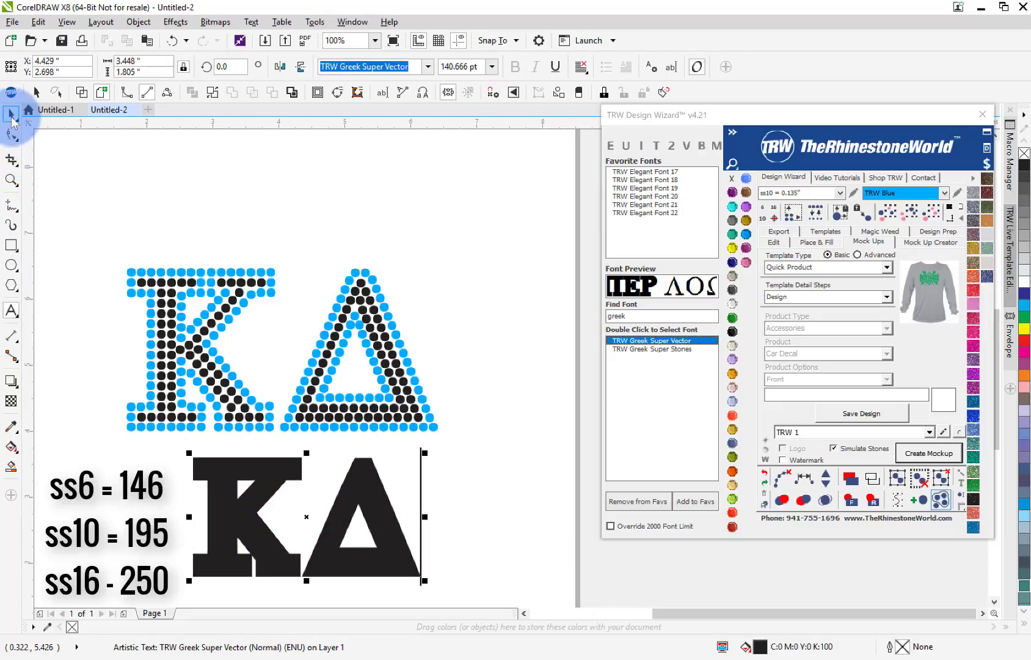
pyautogui.click(393, 523)
pyautogui.click(393, 523)
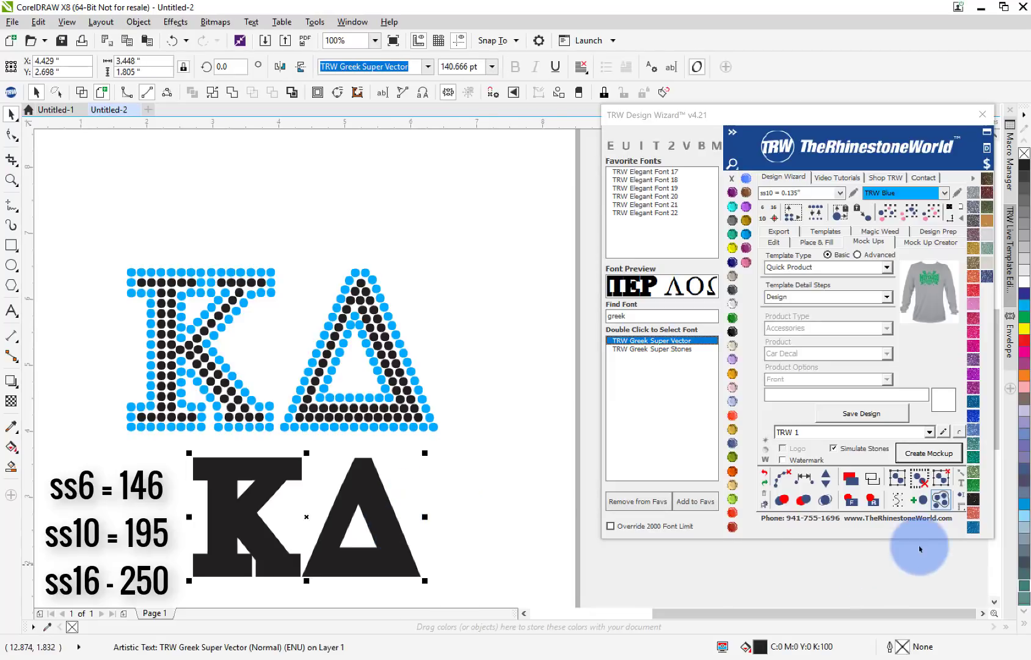
# Fill the vector KΔ letters with magenta.
pyautogui.click(401, 525)
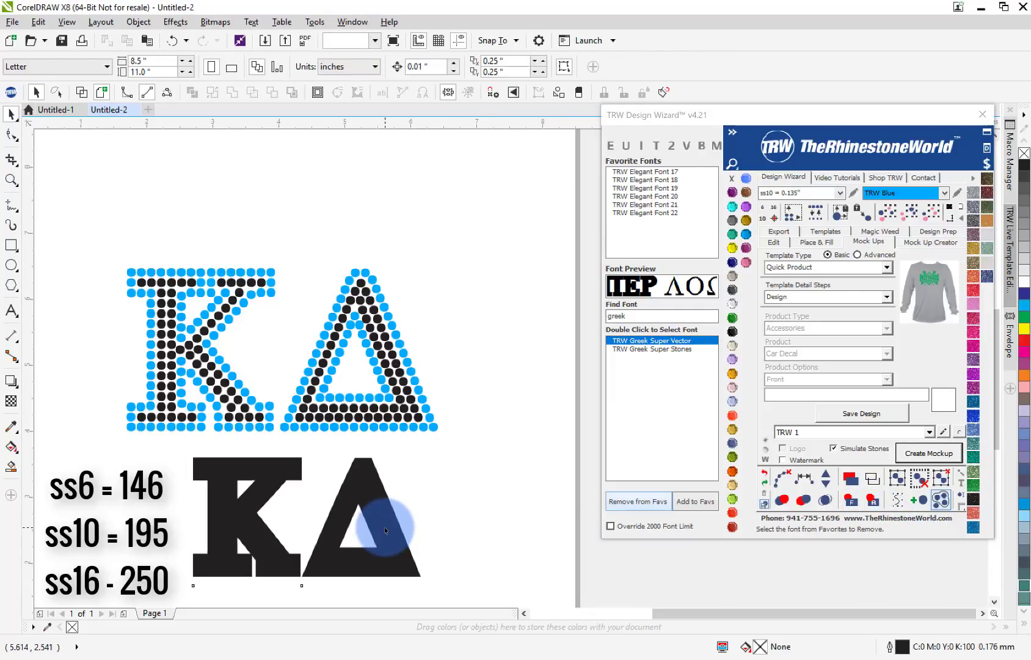
pyautogui.click(385, 529)
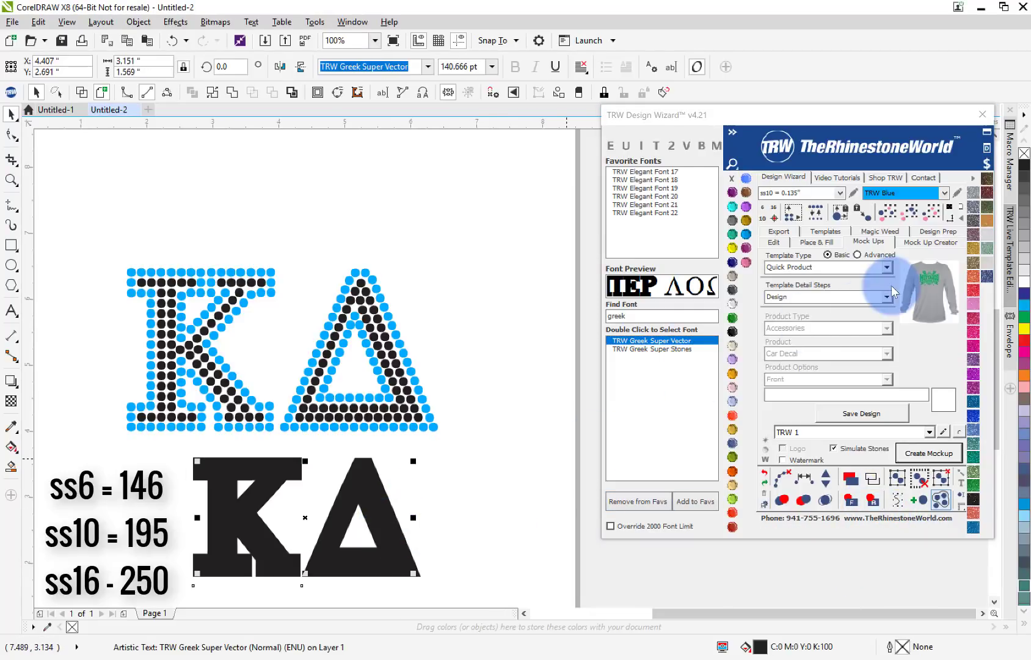
pyautogui.click(1027, 356)
pyautogui.click(487, 498)
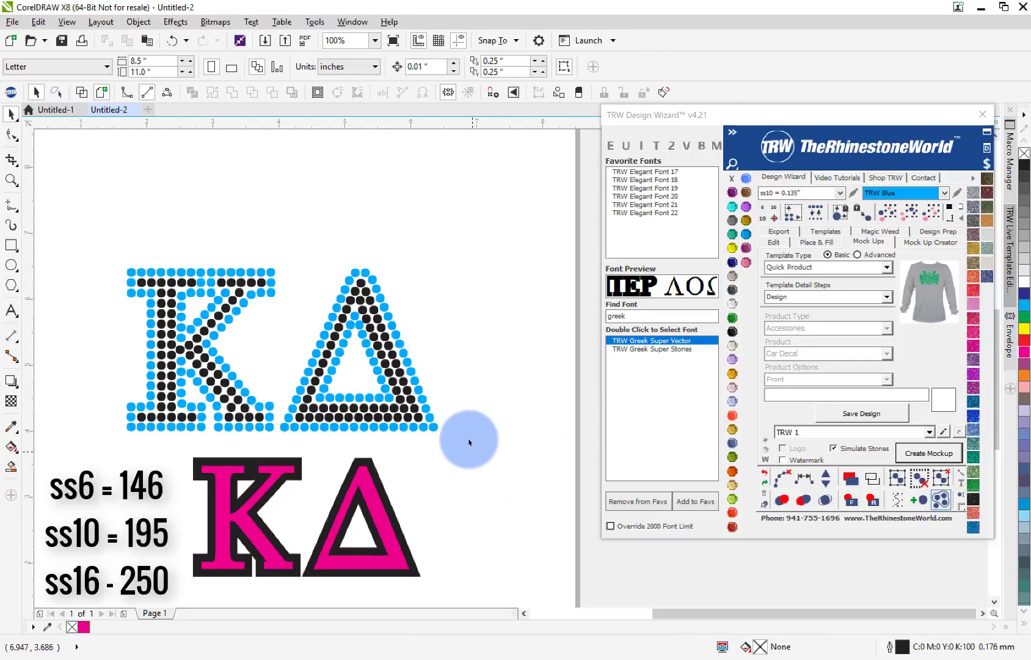
# Resize the magenta KΔ to 195 pt and align it beneath the rhinestone letters.
pyautogui.scroll(-2, 87, 621)
pyautogui.hotkey('ctrl', 'a')
pyautogui.click(455, 66)
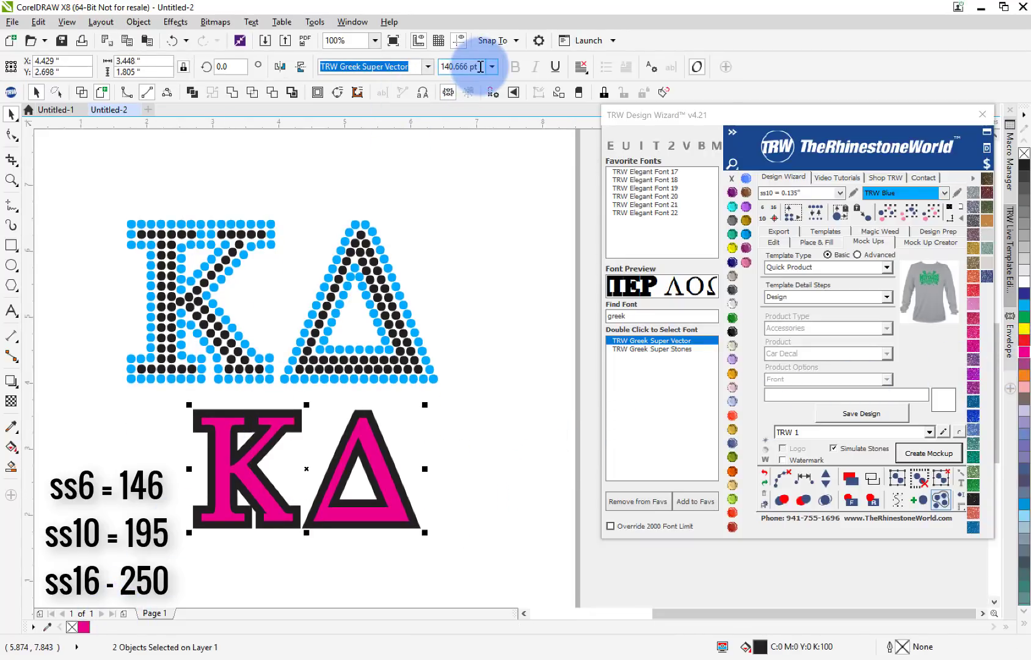
pyautogui.write('1')
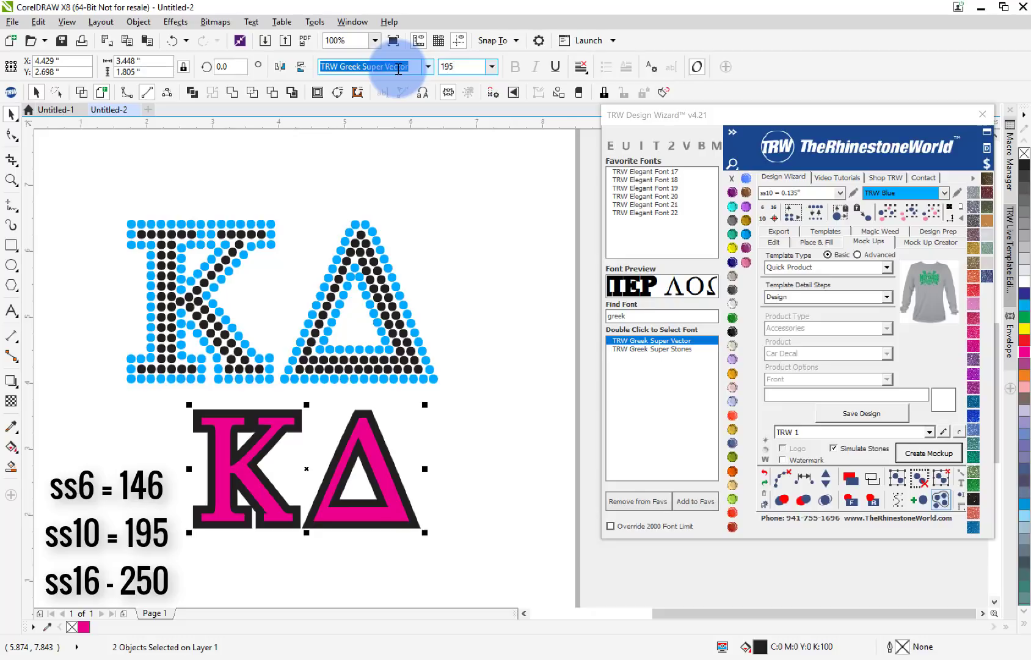
pyautogui.write('95')
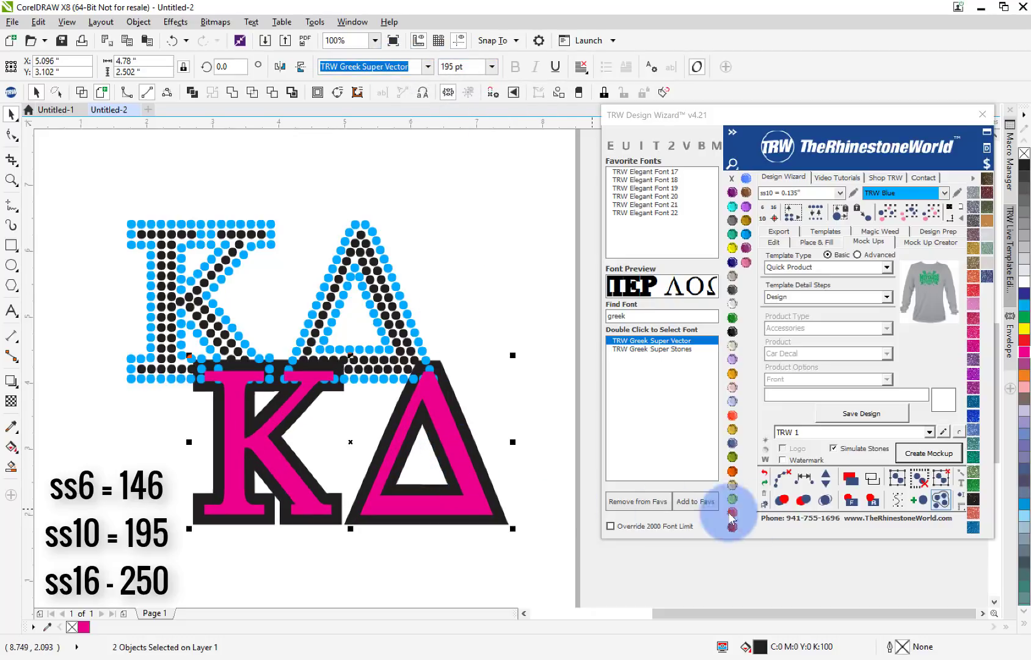
pyautogui.moveTo(449, 427); pyautogui.dragTo(415, 356)
pyautogui.scroll(2, 388, 341)
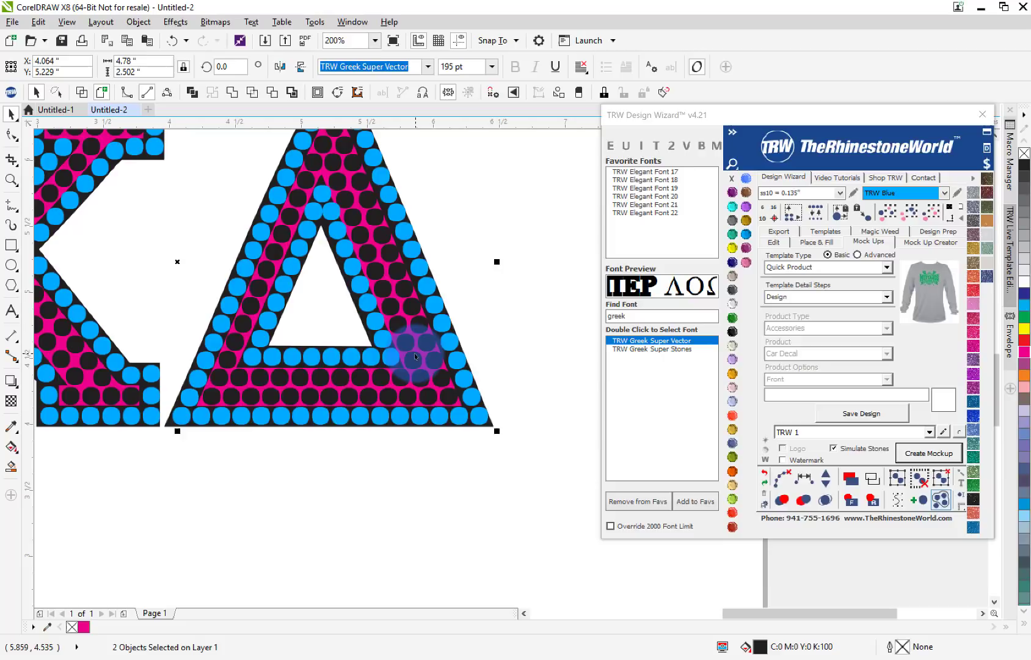
pyautogui.scroll(-2, 489, 360)
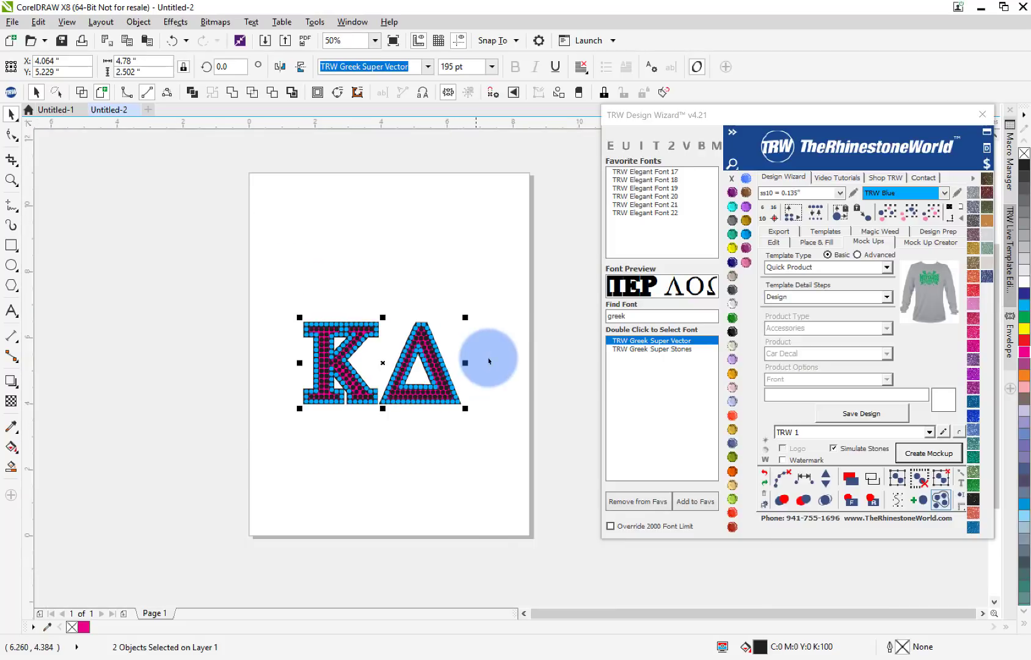
pyautogui.click(489, 361)
pyautogui.scroll(2, 469, 374)
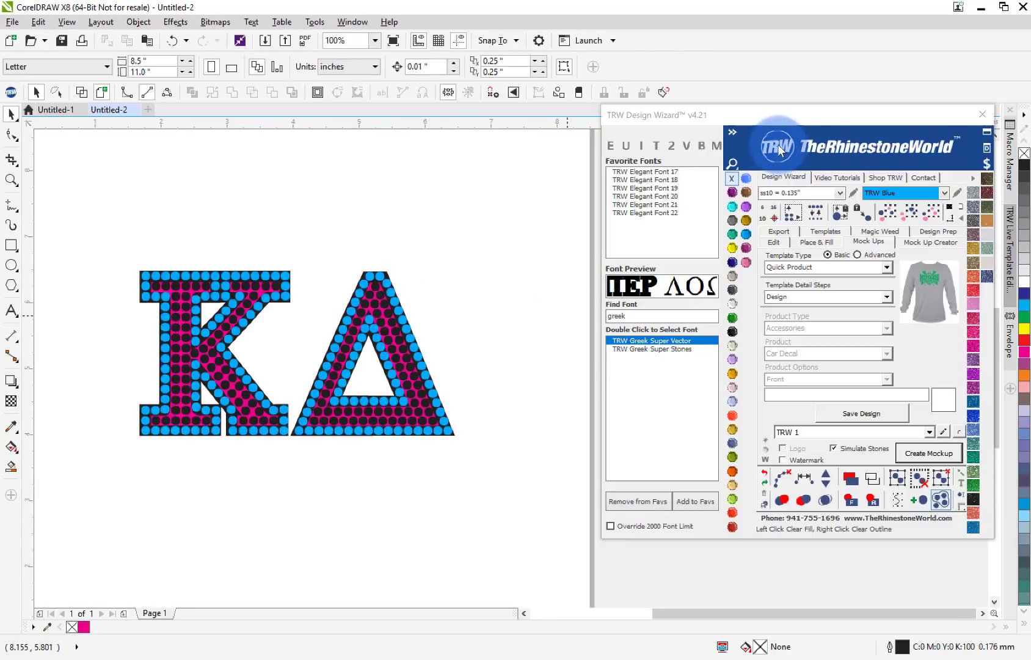